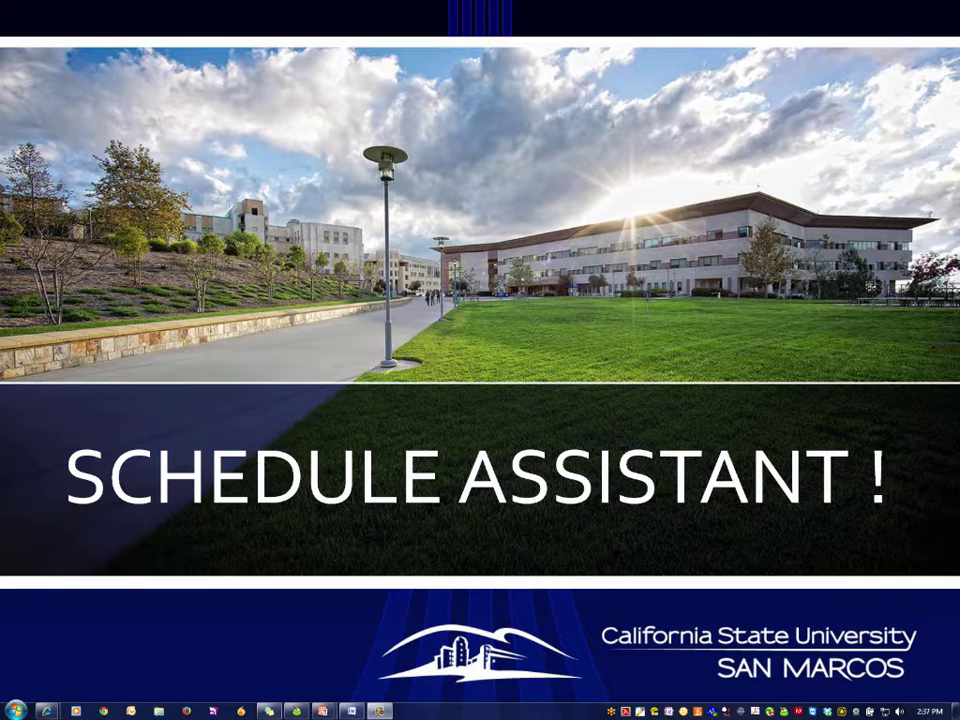
# Launch the Spring 2014 College Scheduler from myCSUSM's Schedule Assistant page in a pop-up window.
pyautogui.hotkey('alt', 'Tab')
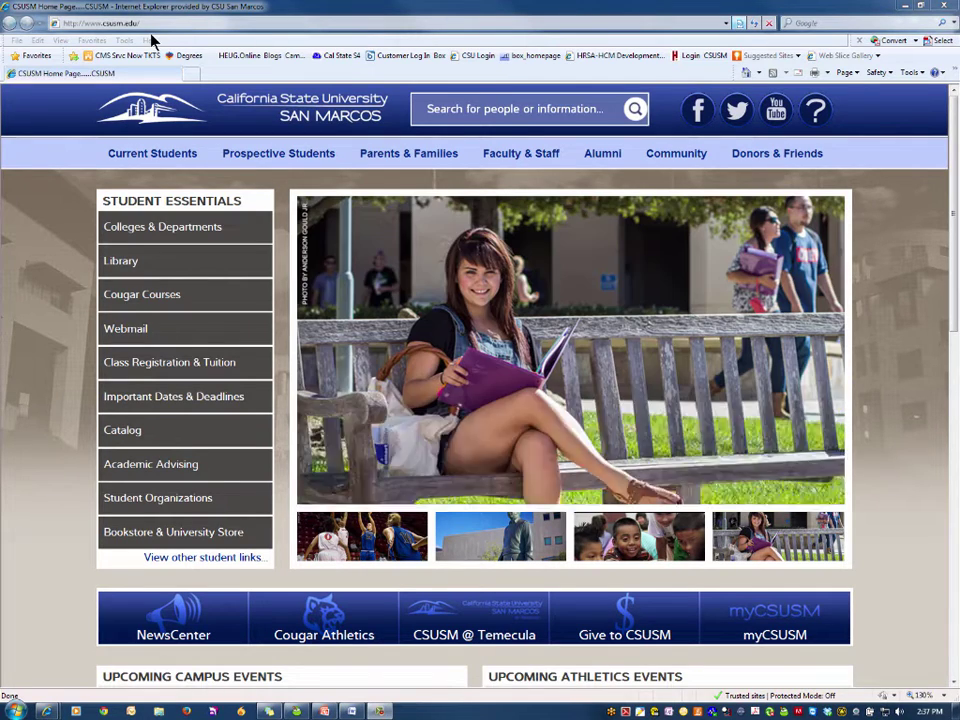
pyautogui.click(760, 614)
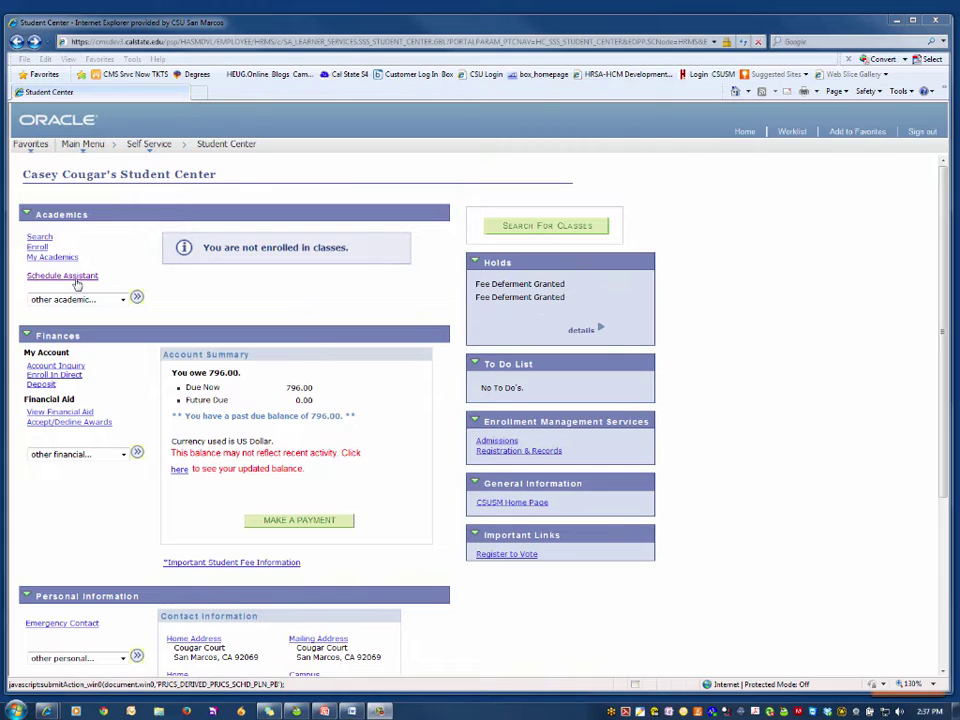
pyautogui.click(76, 283)
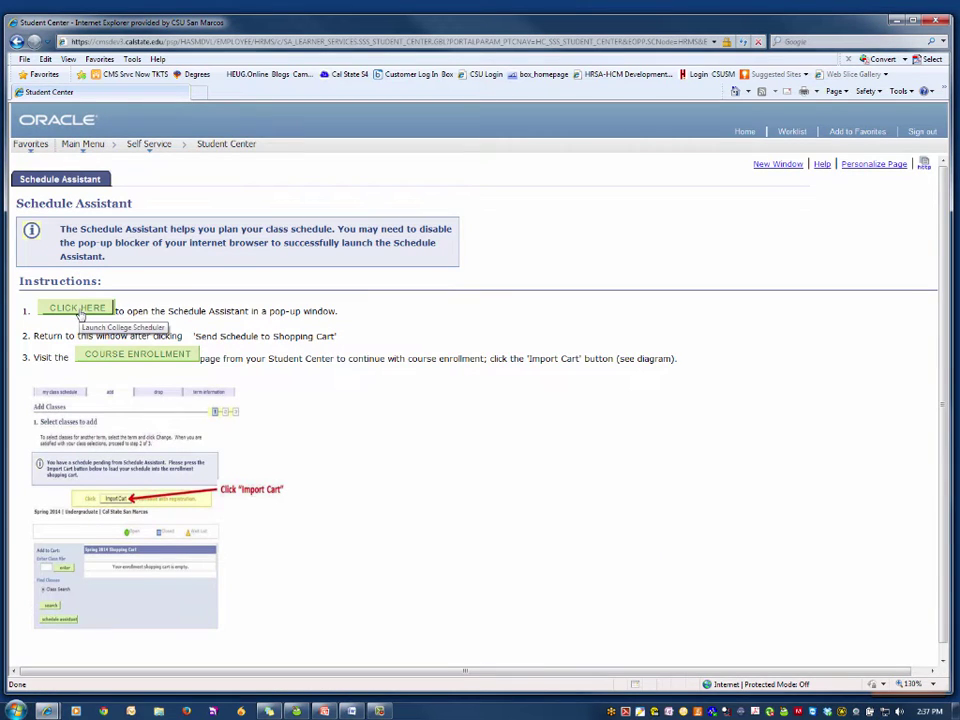
pyautogui.click(80, 312)
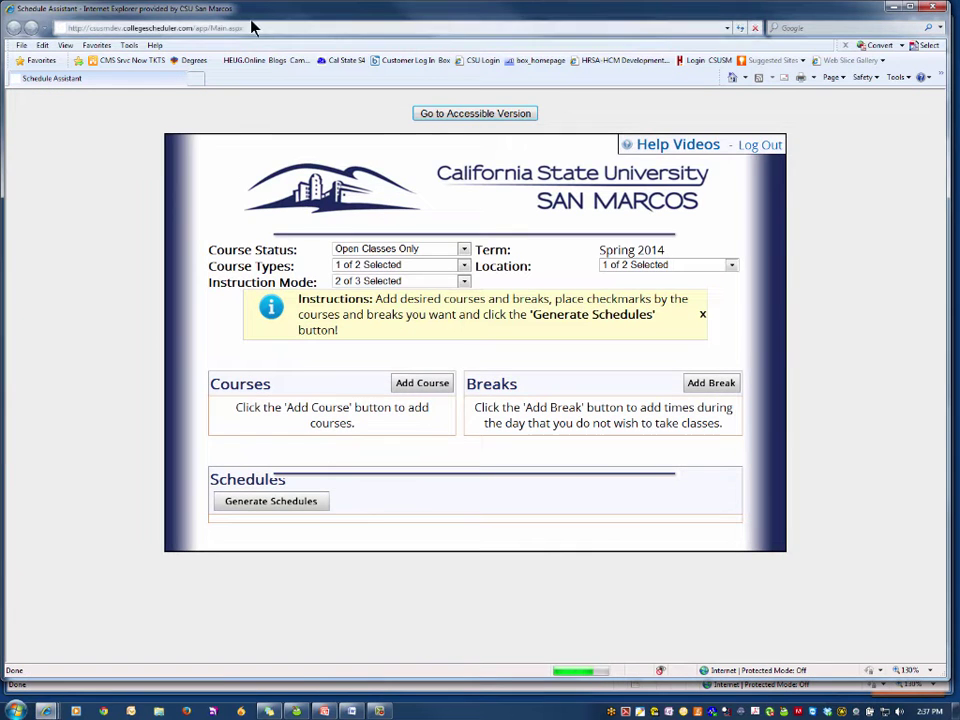
pyautogui.moveTo(251, 19); pyautogui.dragTo(487, 37)
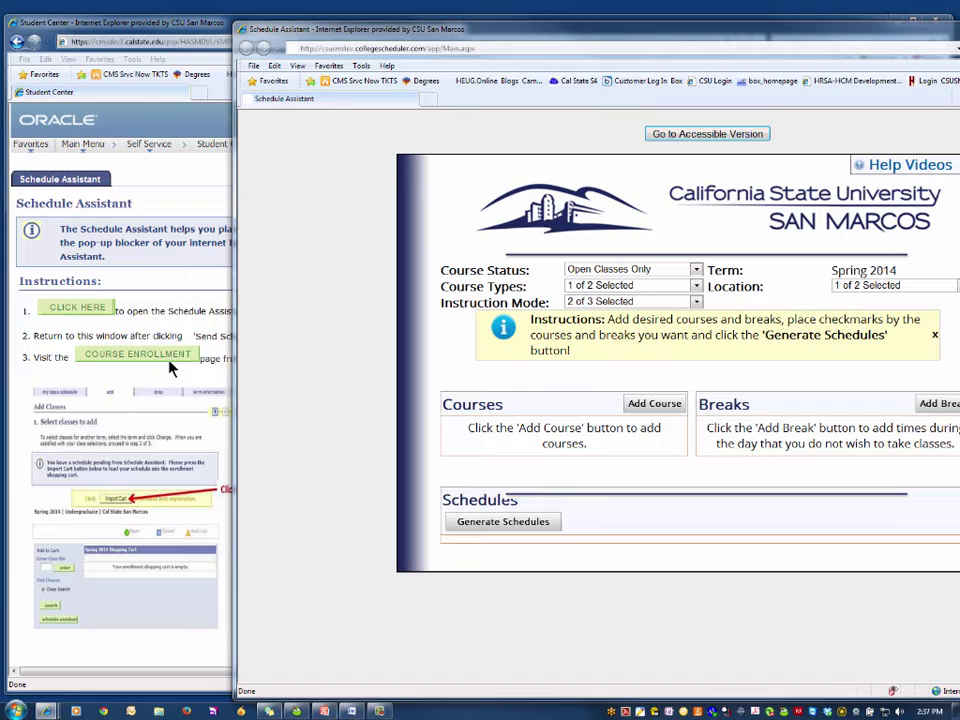
# Keep Course Status at open classes only and save Main Campus as the only location.
pyautogui.moveTo(594, 34); pyautogui.dragTo(361, 33)
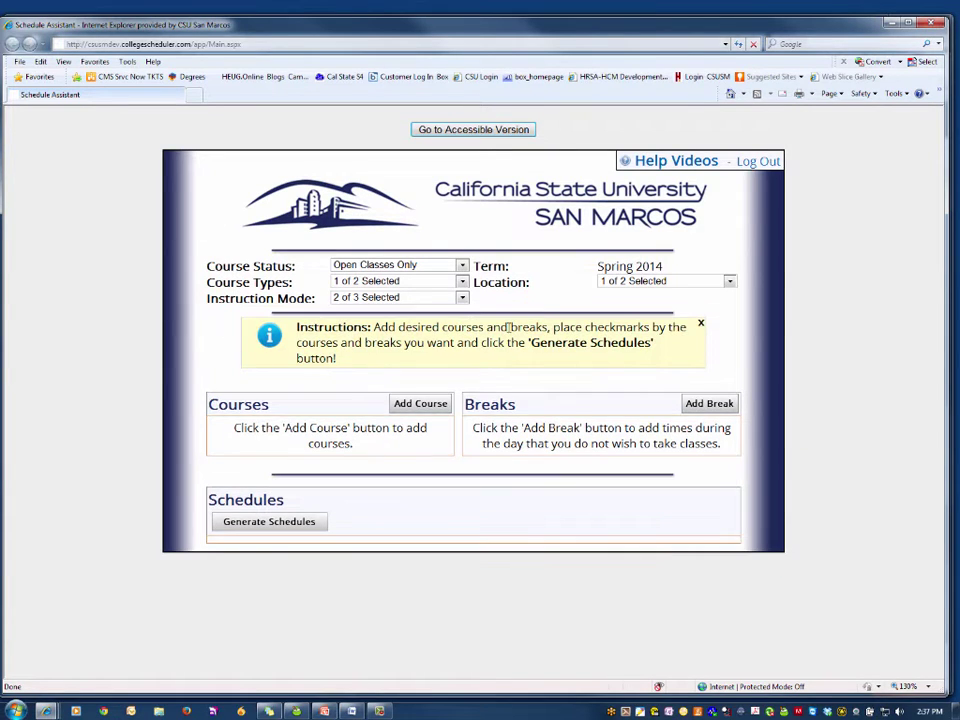
pyautogui.click(463, 265)
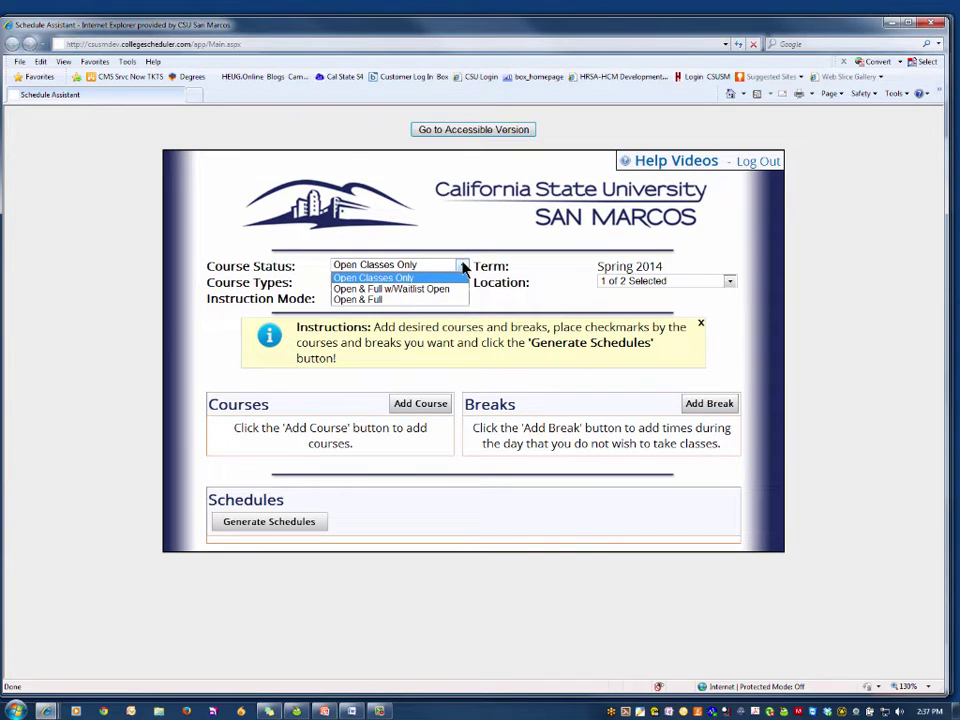
pyautogui.click(463, 265)
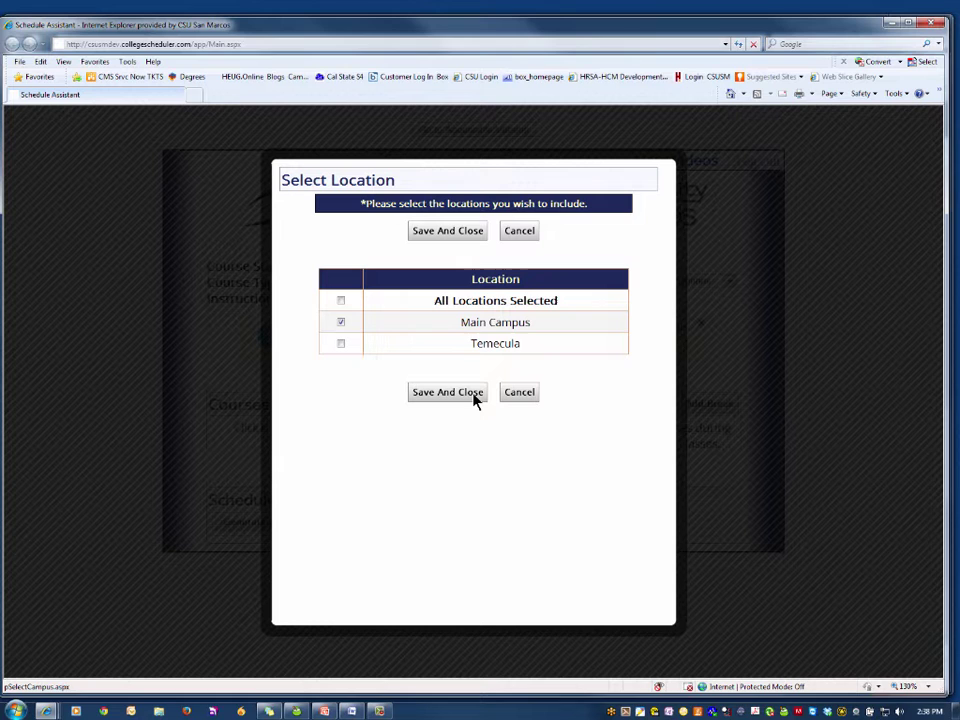
pyautogui.click(474, 398)
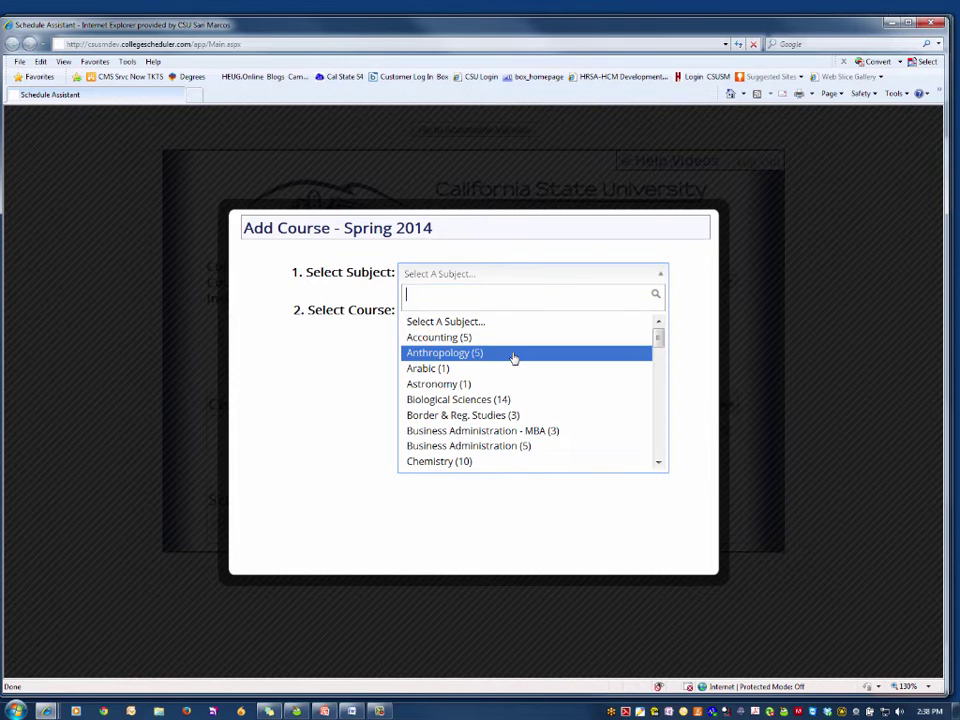
# Switch the subject from Anthropology to Sociology and add SOC 101 - Intro to Sociology.
pyautogui.click(514, 357)
pyautogui.click(501, 310)
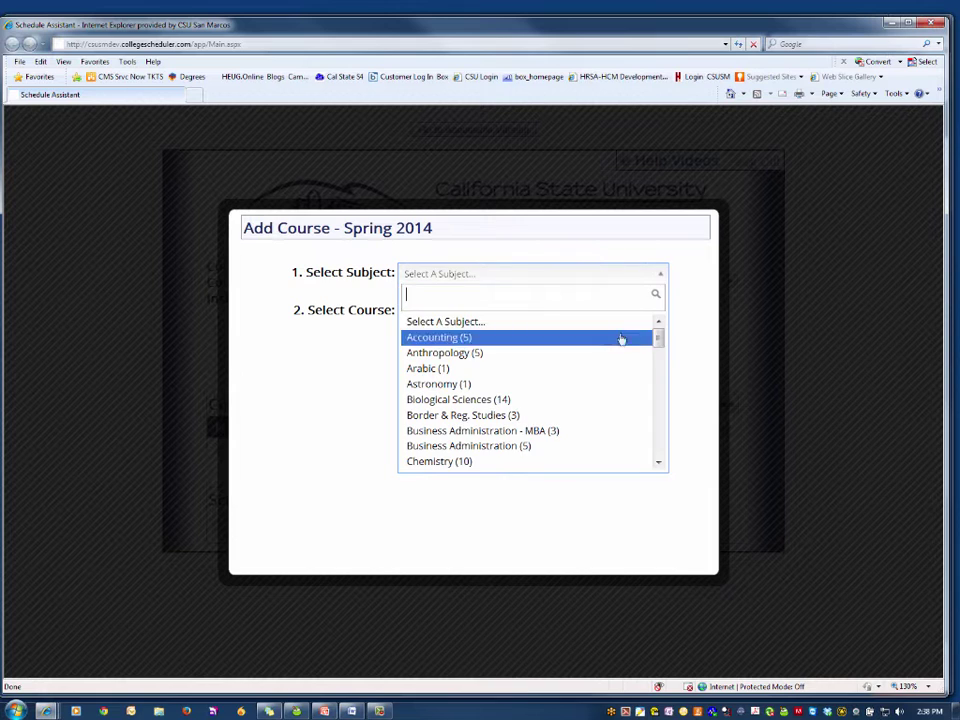
pyautogui.moveTo(659, 338); pyautogui.dragTo(660, 476)
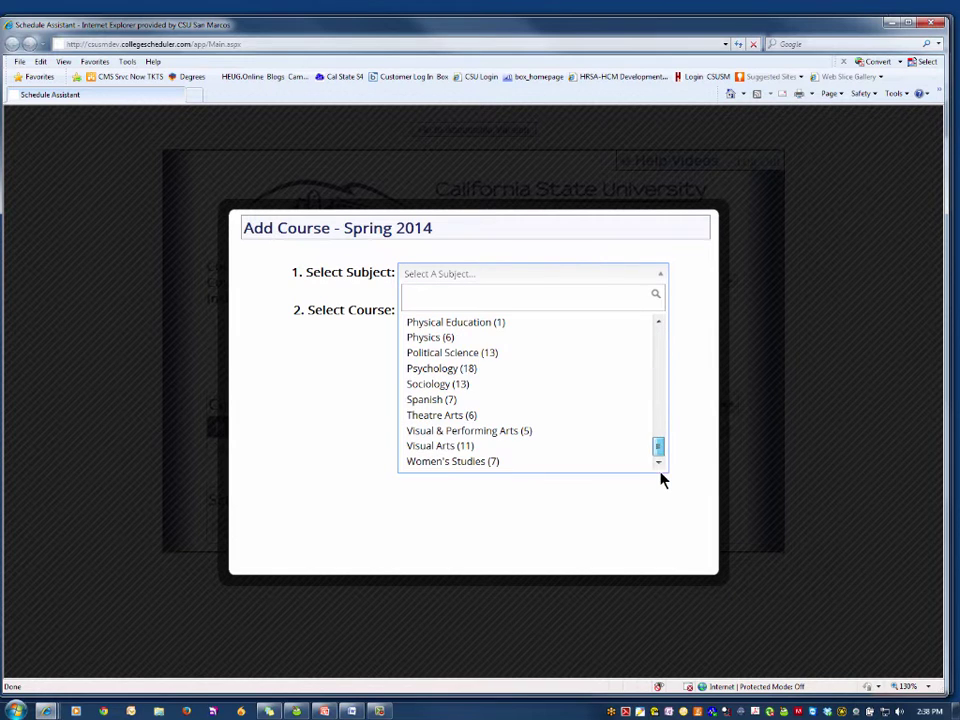
pyautogui.click(470, 384)
pyautogui.click(493, 314)
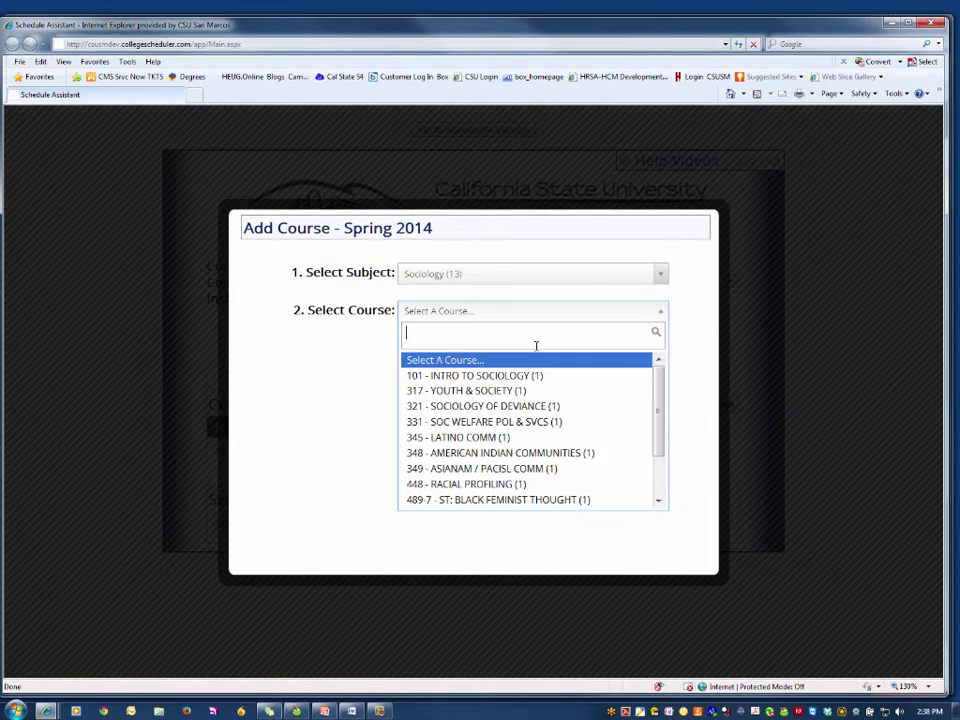
pyautogui.click(608, 377)
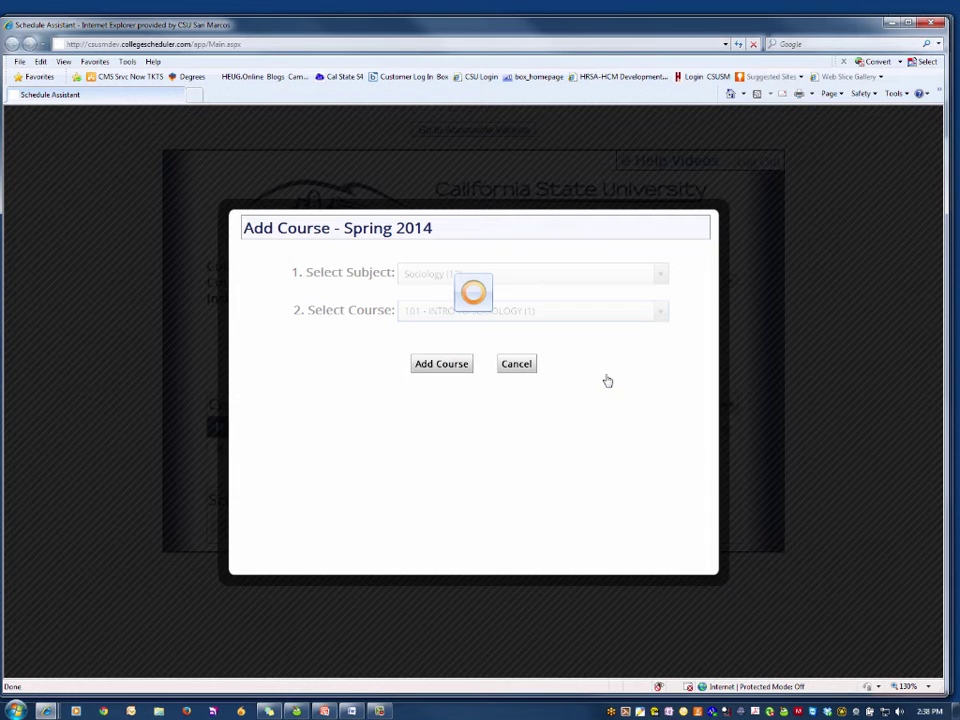
pyautogui.click(451, 368)
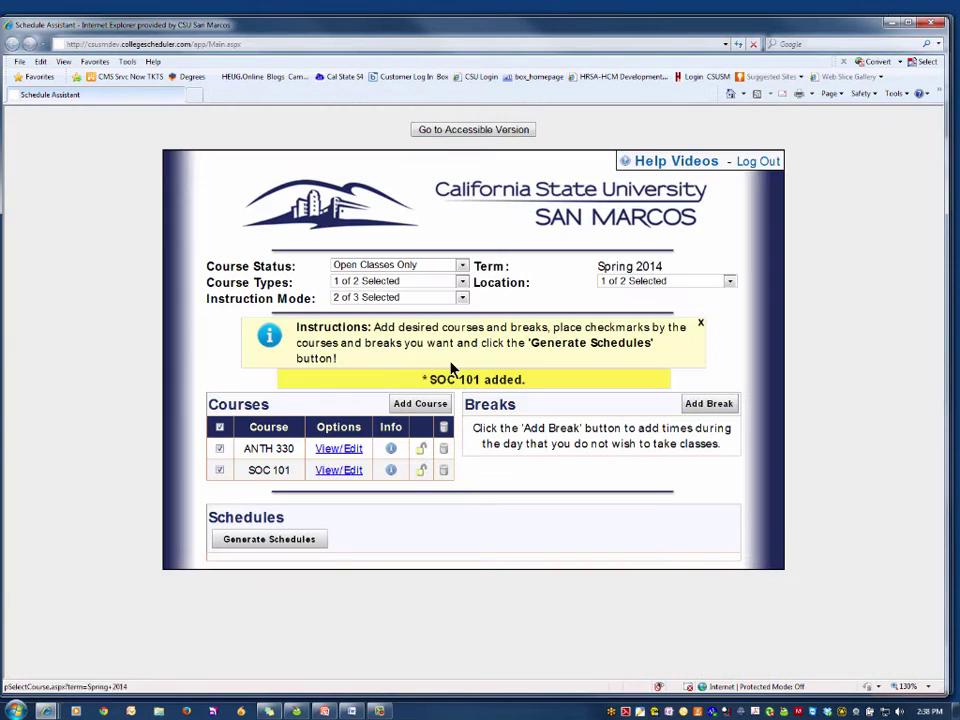
# Add SOC 317 - Youth & Society as another course.
pyautogui.click(420, 403)
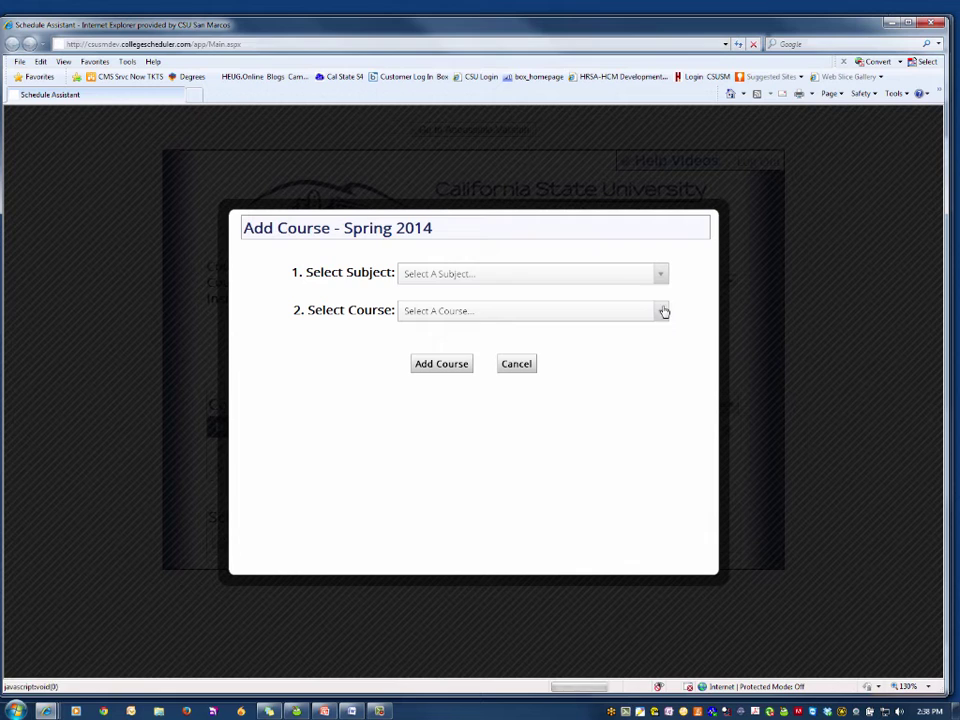
pyautogui.click(660, 276)
pyautogui.moveTo(658, 339); pyautogui.dragTo(652, 472)
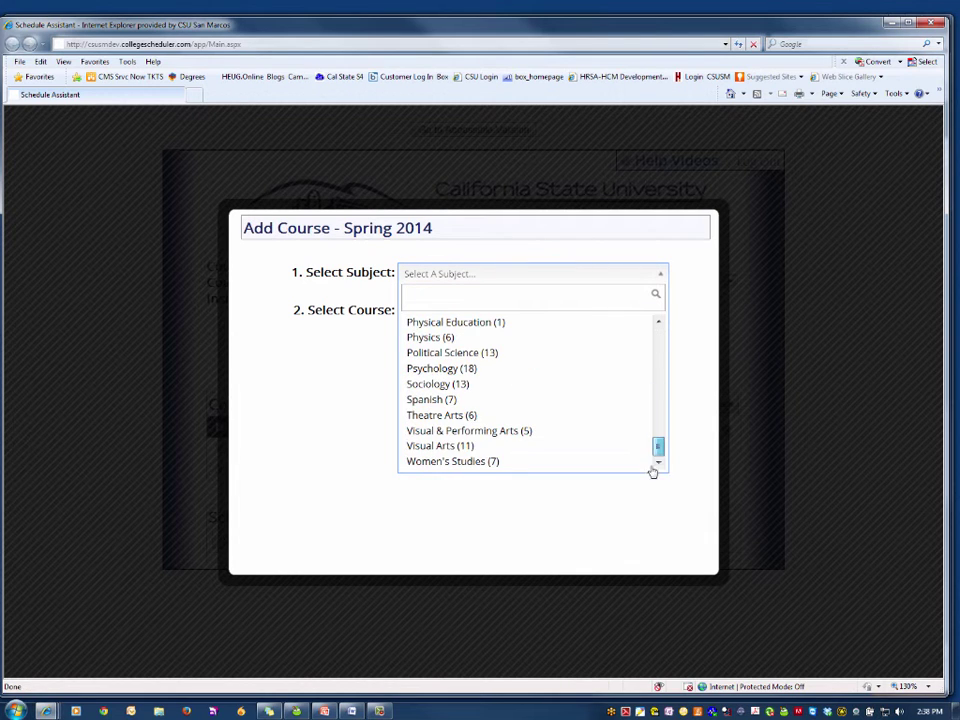
pyautogui.click(489, 386)
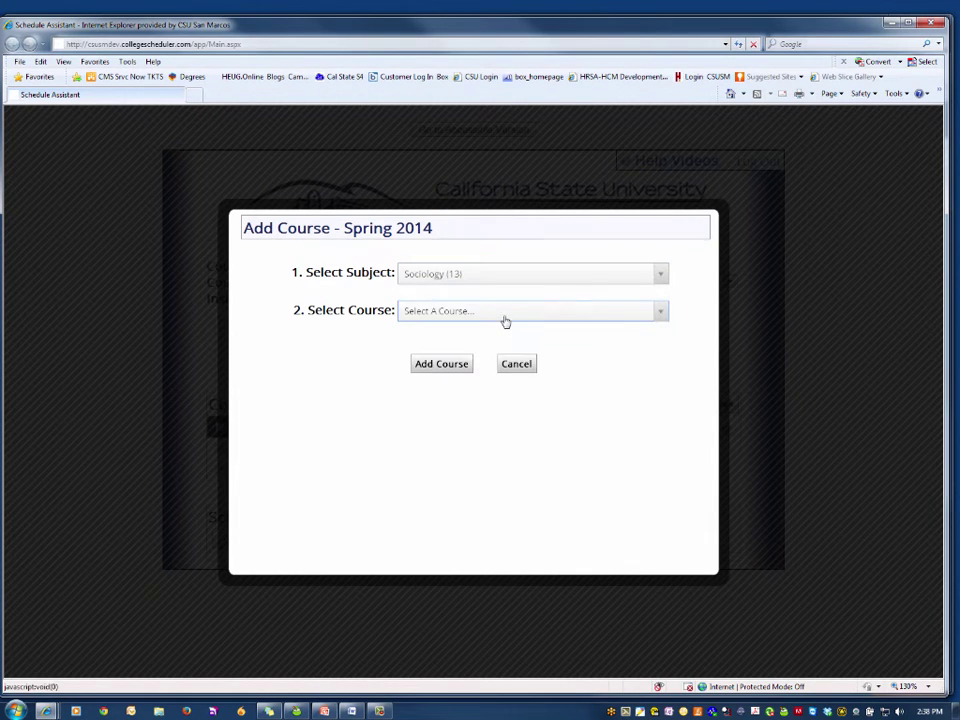
pyautogui.click(506, 321)
pyautogui.click(470, 390)
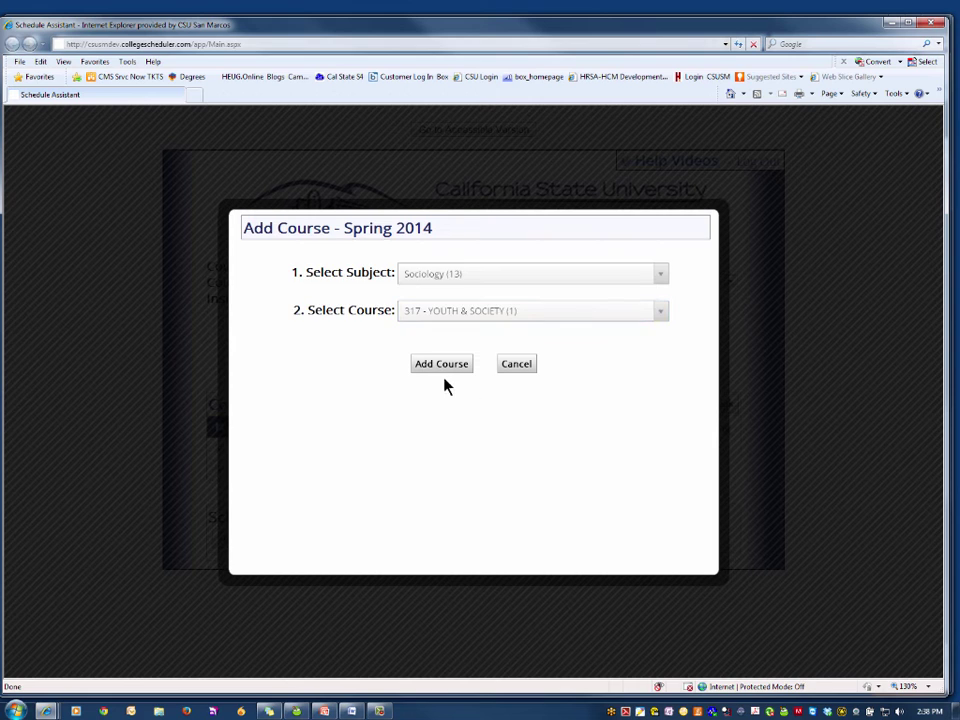
pyautogui.click(446, 372)
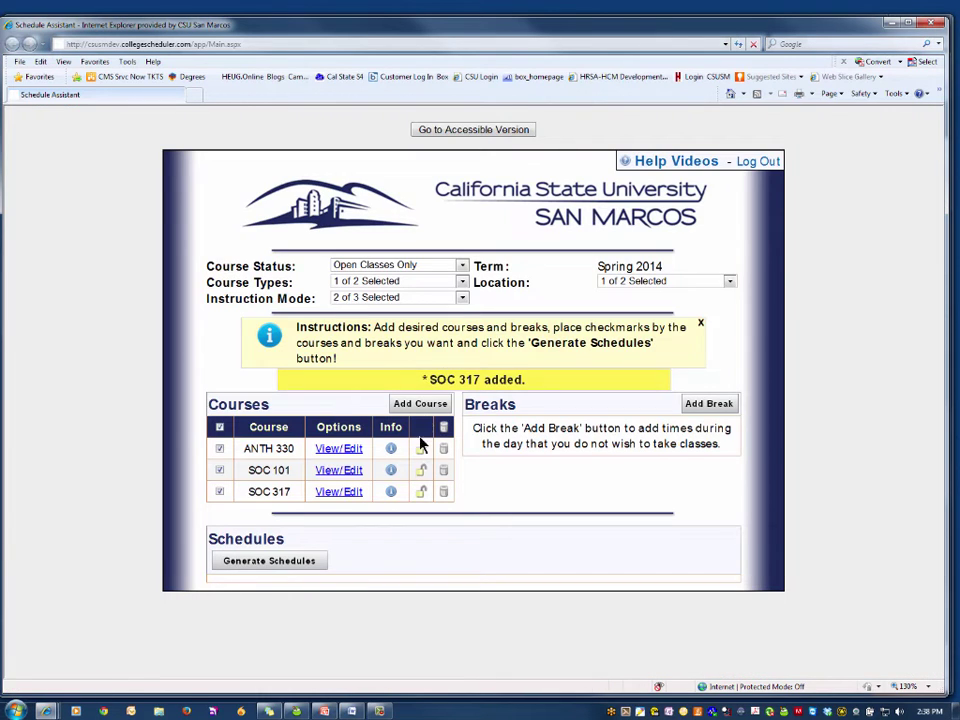
# Add PSCI 100 - US Government & Politics to the course list.
pyautogui.click(428, 406)
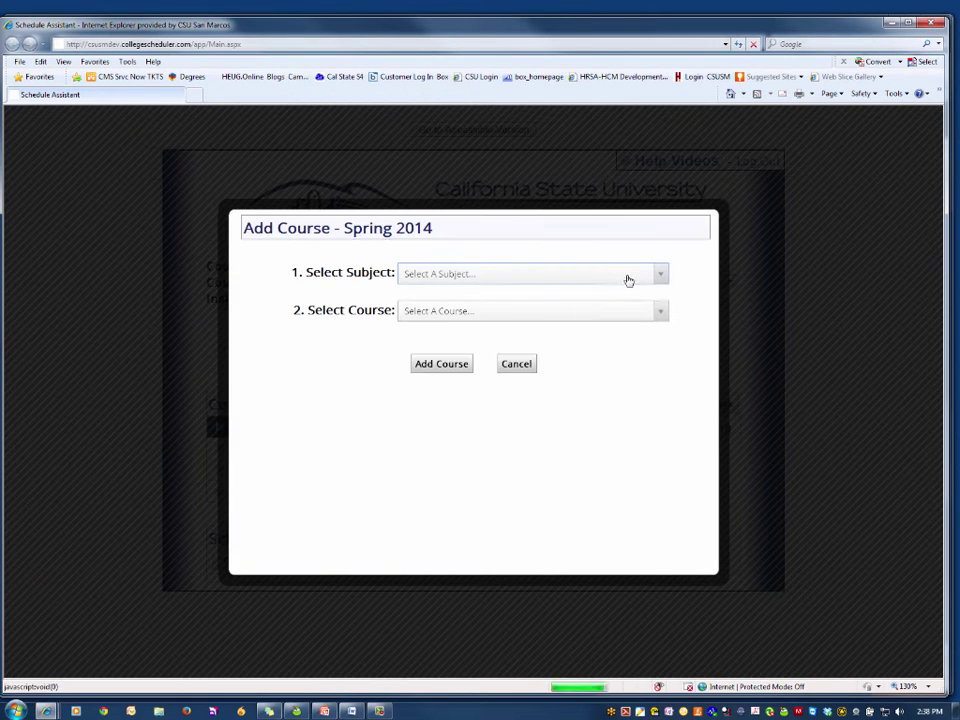
pyautogui.click(632, 279)
pyautogui.scroll(-10, 656, 422)
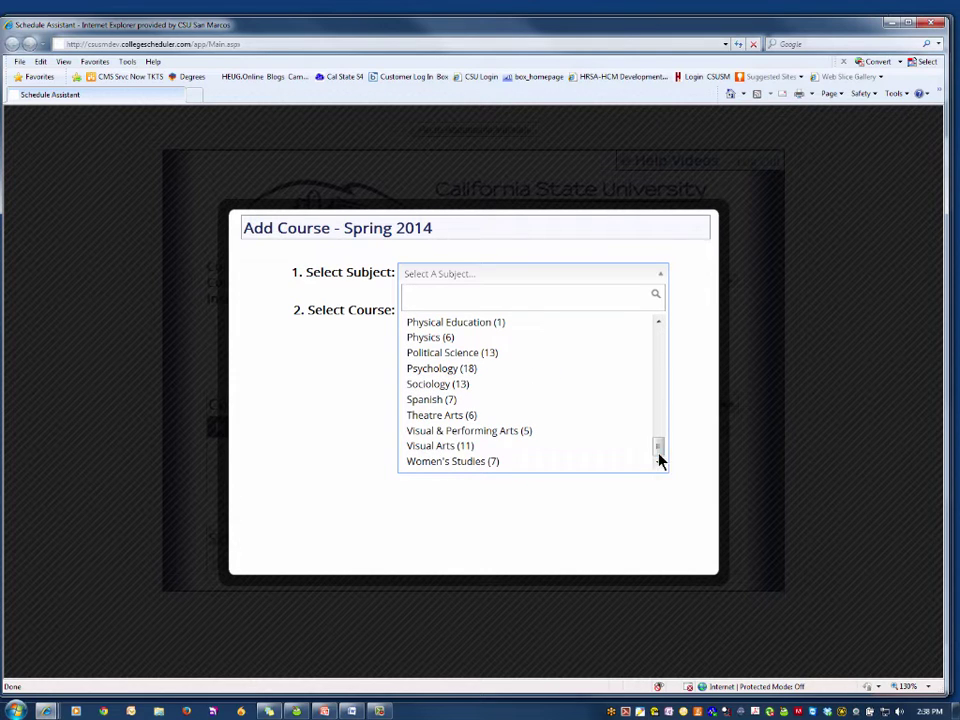
pyautogui.click(492, 353)
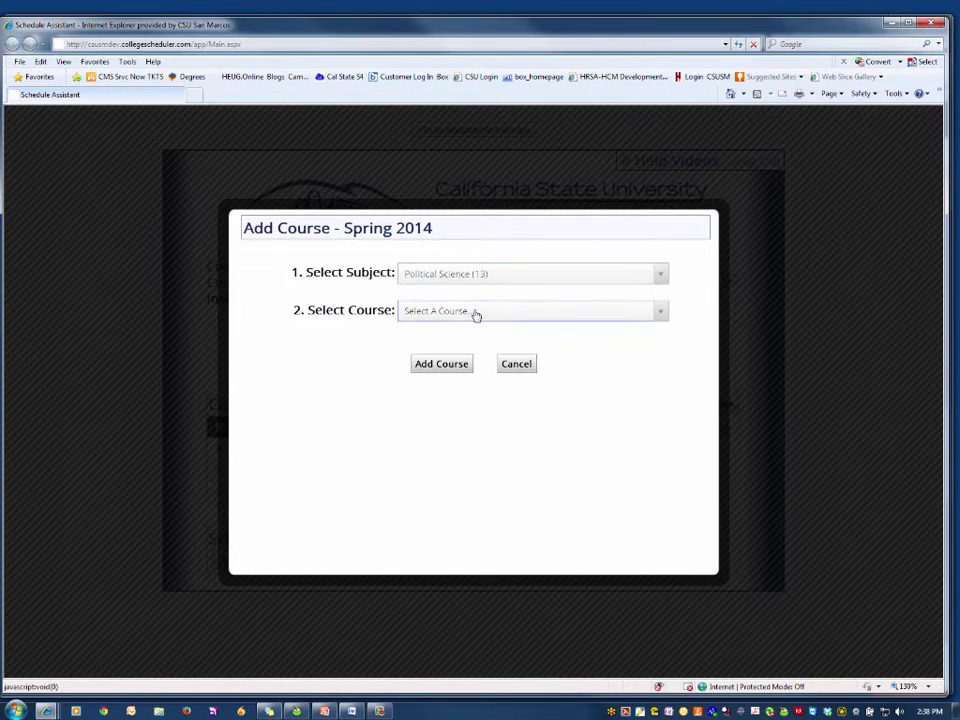
pyautogui.click(476, 315)
pyautogui.click(470, 375)
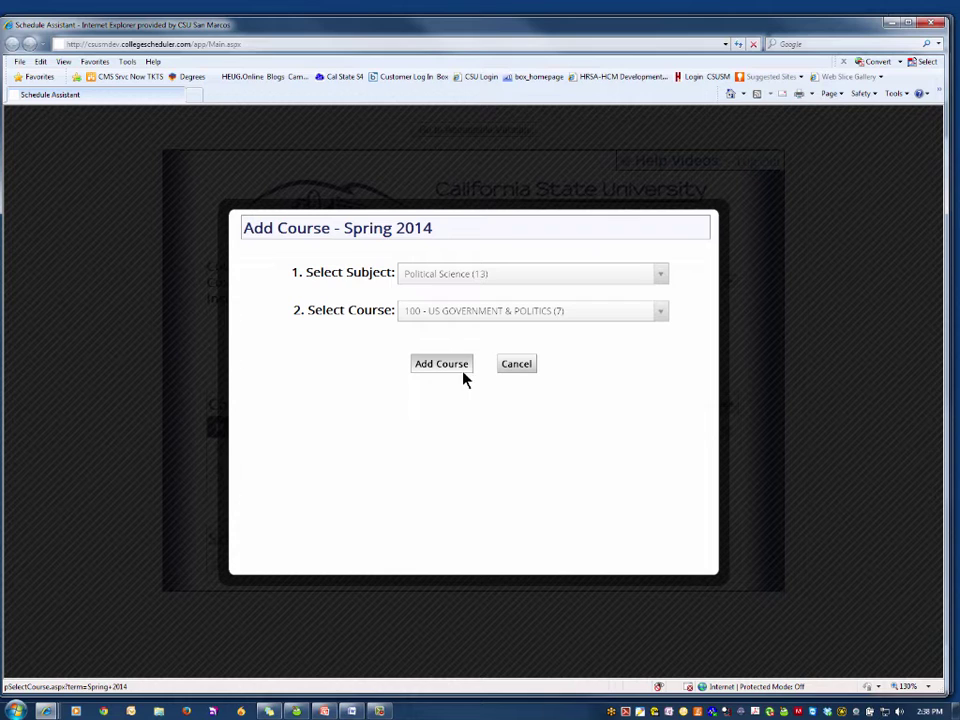
pyautogui.click(450, 369)
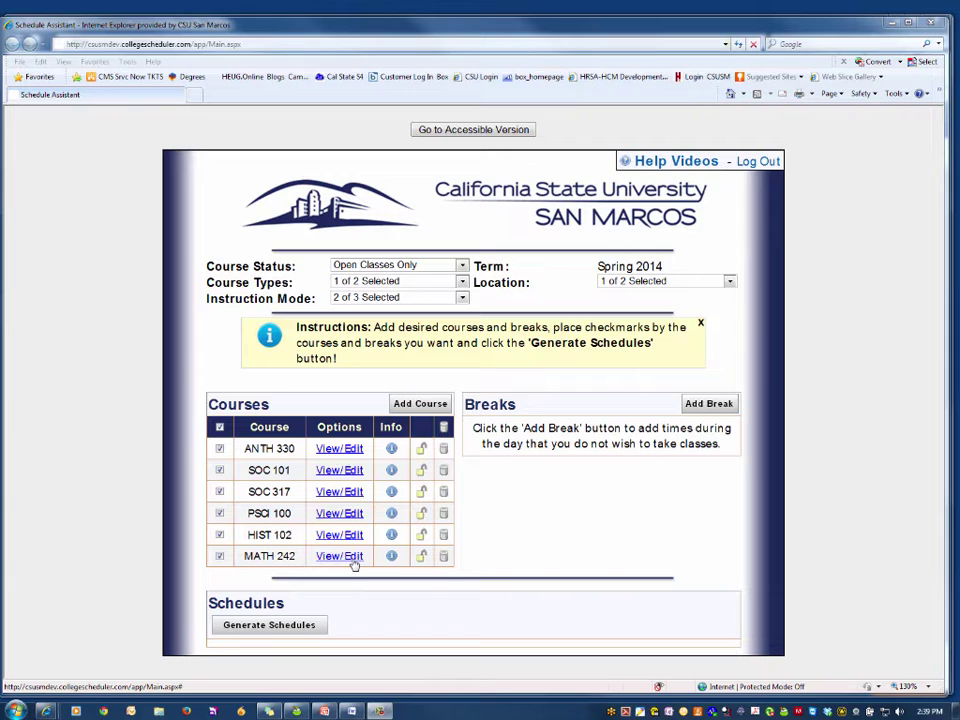
# Review MATH 242's only section: lecture 01, MW 10:00am–11:15am, 4 seats open.
pyautogui.click(352, 561)
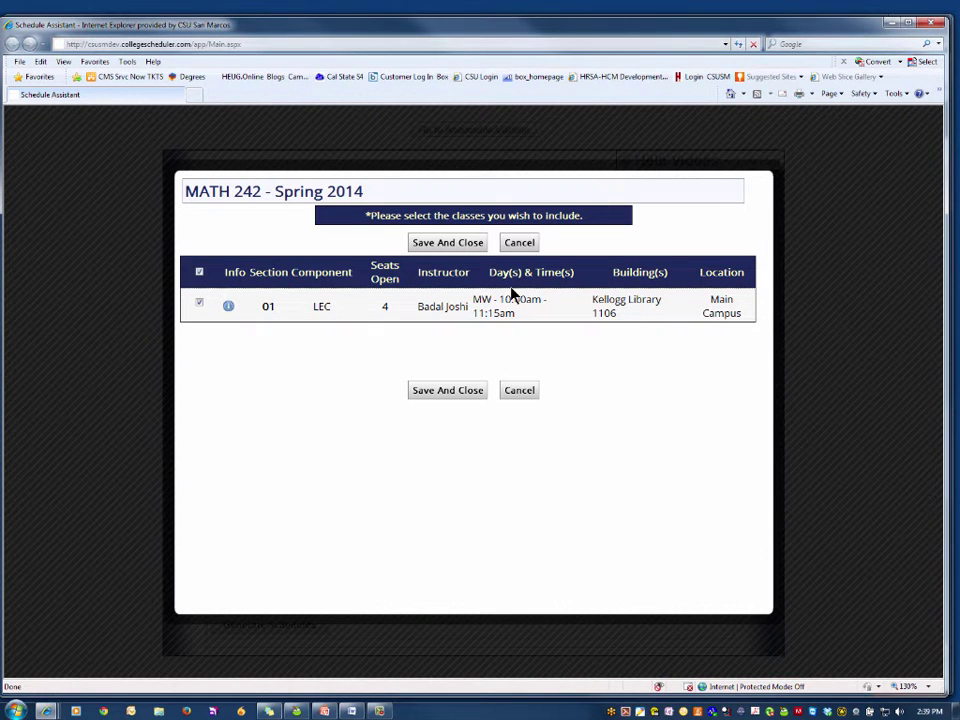
pyautogui.moveTo(229, 314)
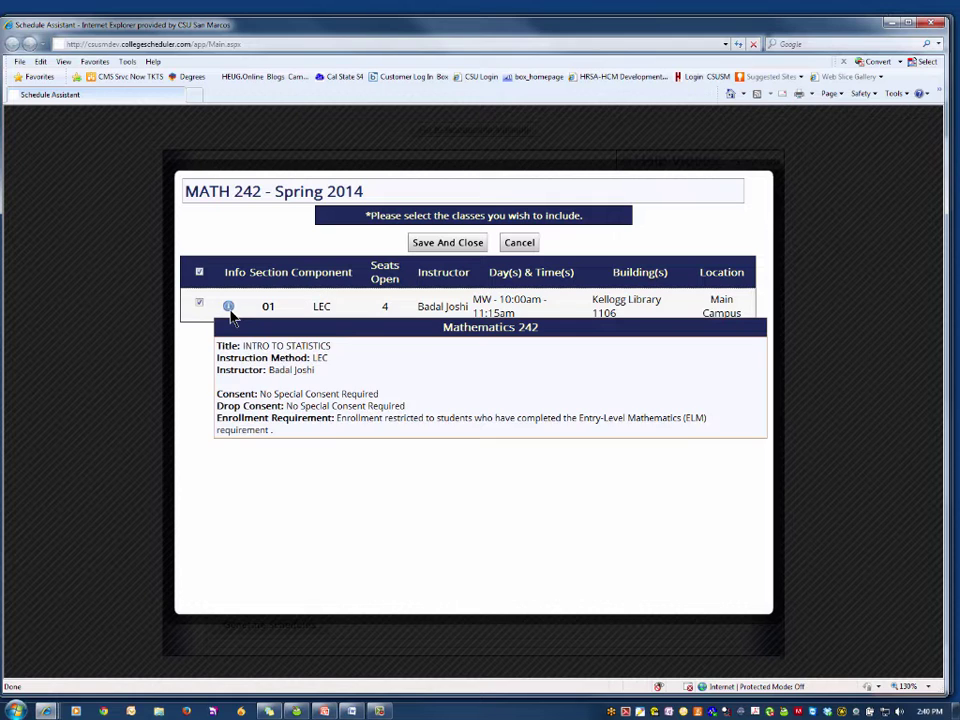
# Delete MATH 242 and generate schedules from the five remaining courses, yielding 14 options.
pyautogui.click(457, 247)
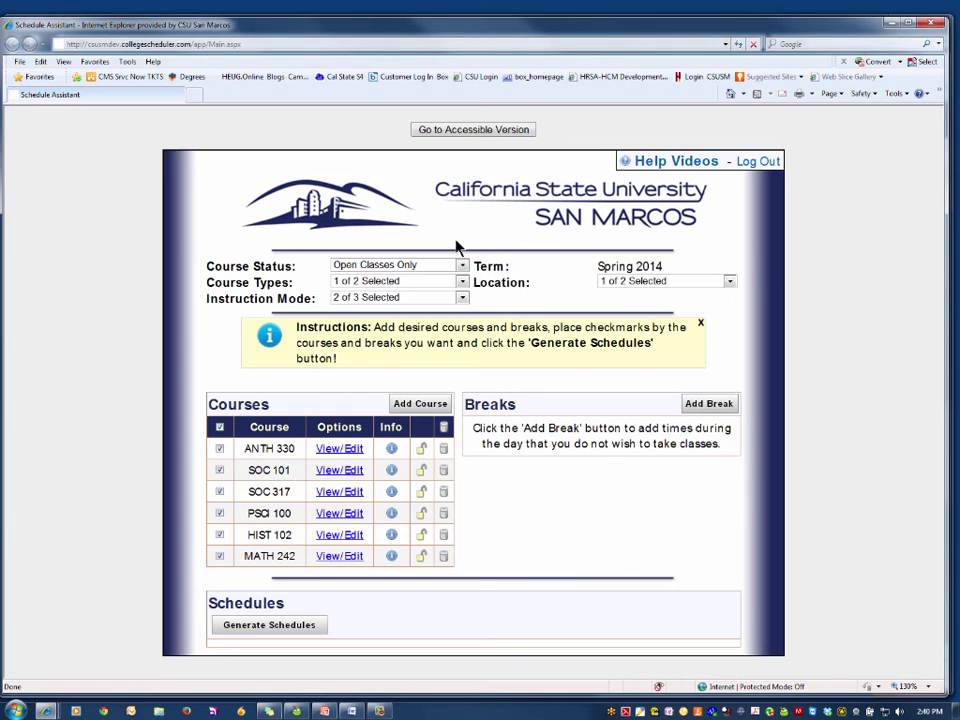
pyautogui.click(444, 556)
pyautogui.click(535, 397)
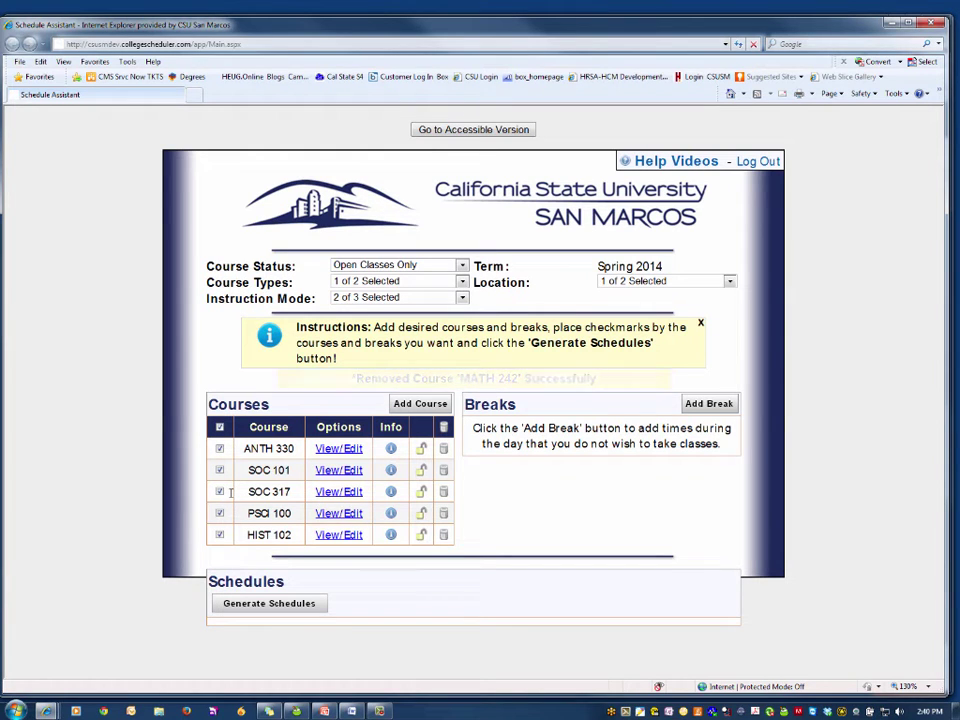
pyautogui.click(270, 604)
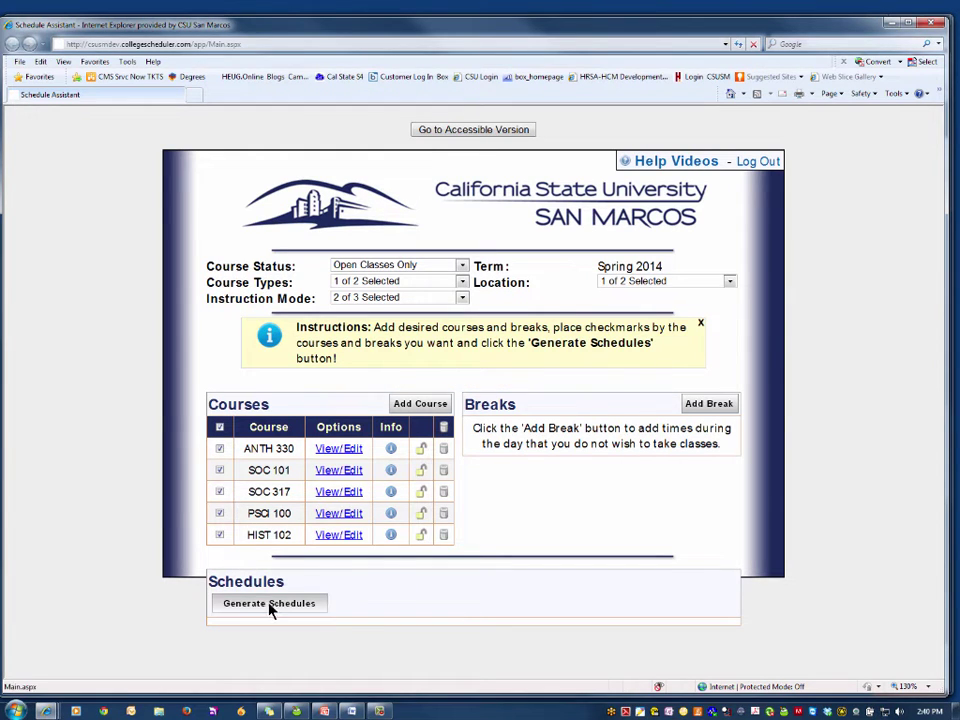
pyautogui.scroll(-3, 415, 573)
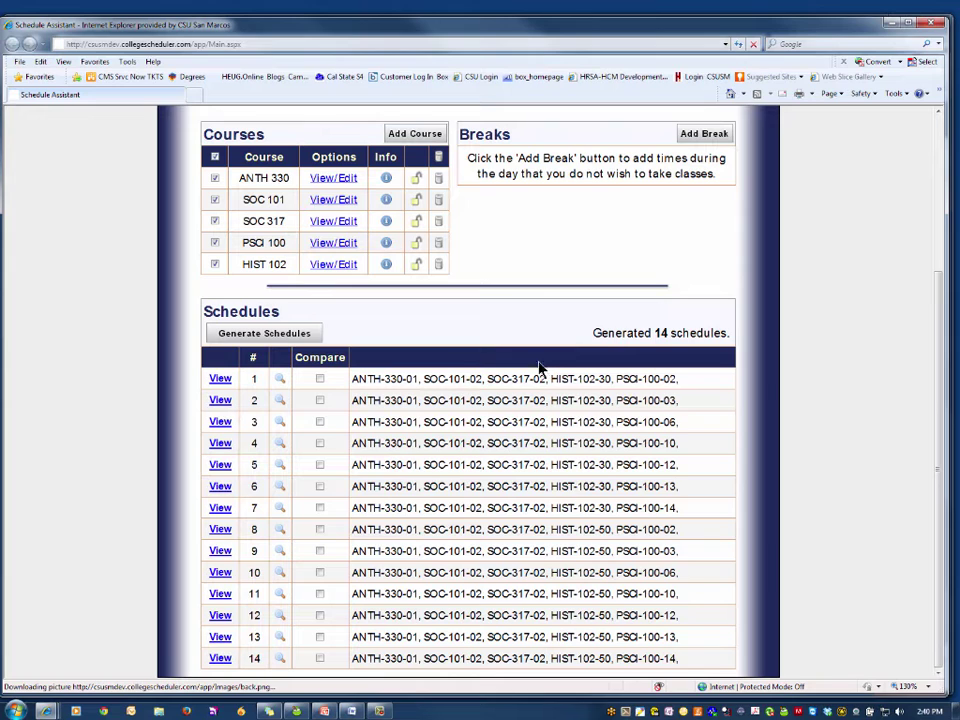
# Add a 'Work' break, Monday–Friday 8:00am–11:00am, and regenerate down to 5 schedules.
pyautogui.click(705, 135)
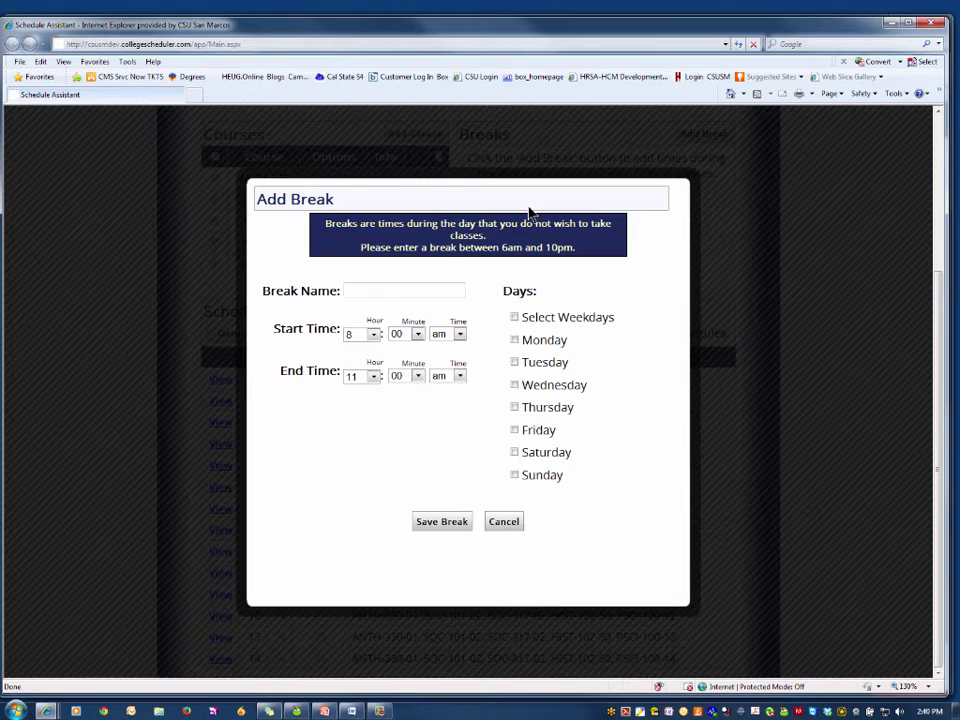
pyautogui.write('Work')
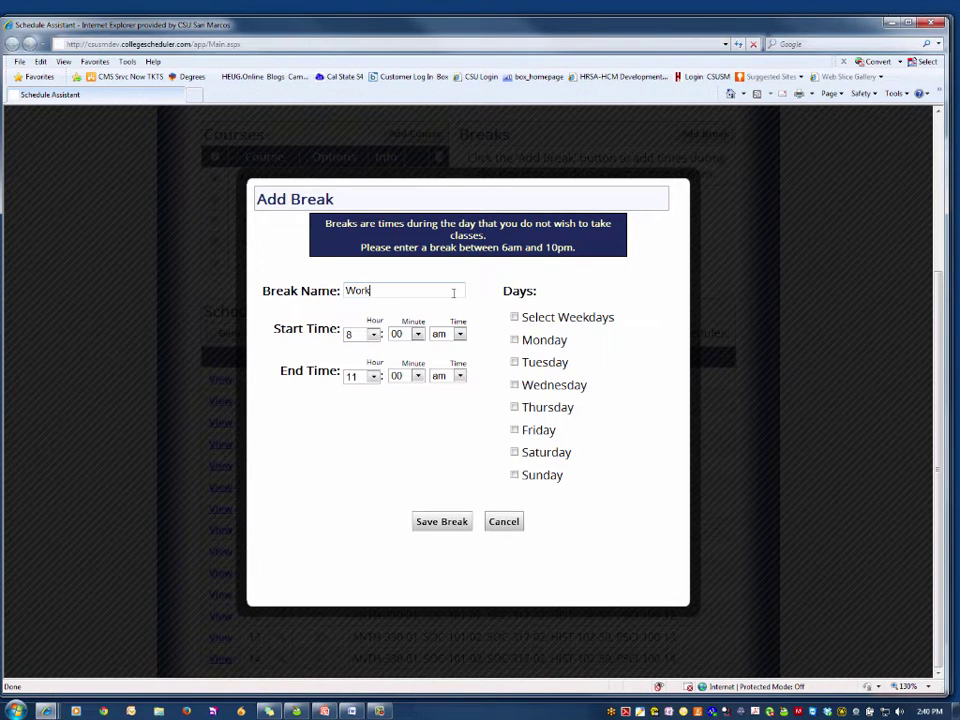
pyautogui.click(514, 317)
pyautogui.click(453, 524)
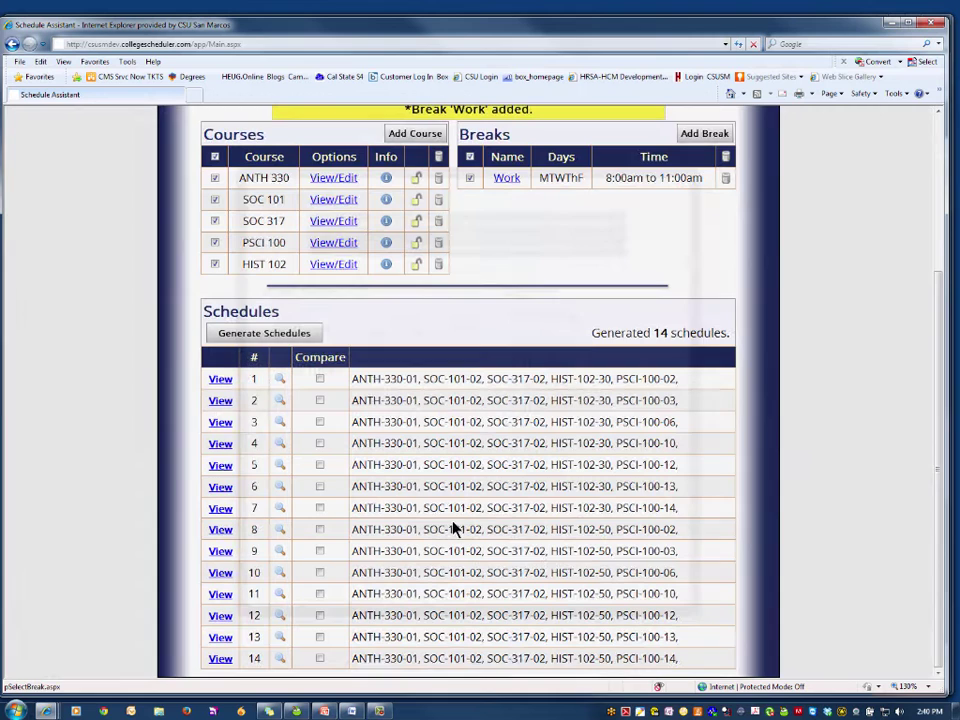
pyautogui.click(257, 334)
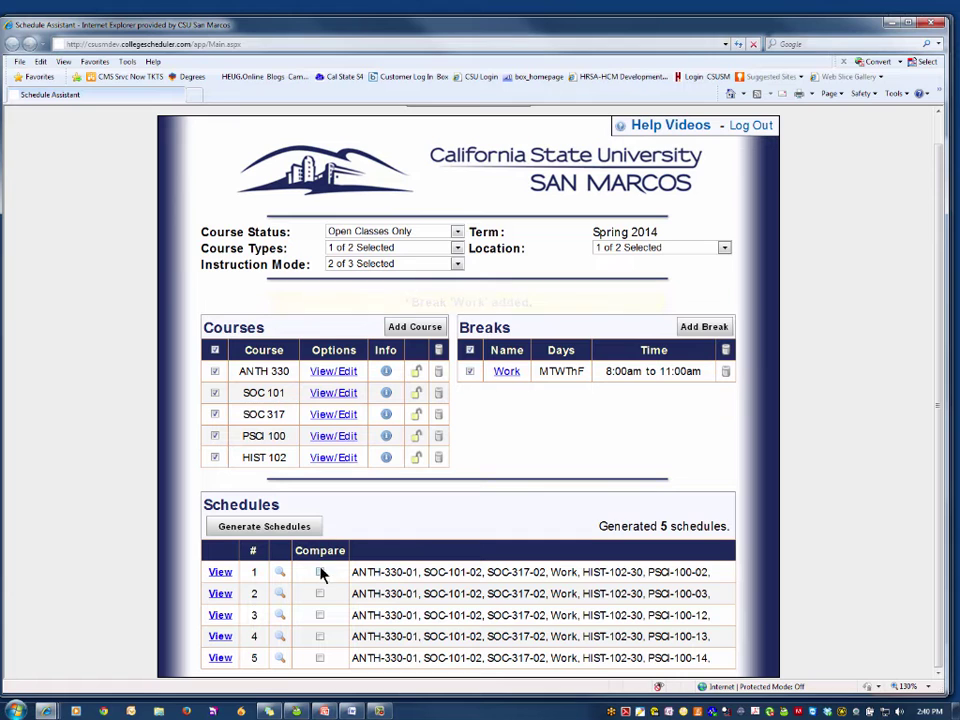
# Compare schedules 1 and 2 side by side, then view schedule 1 separately.
pyautogui.click(320, 573)
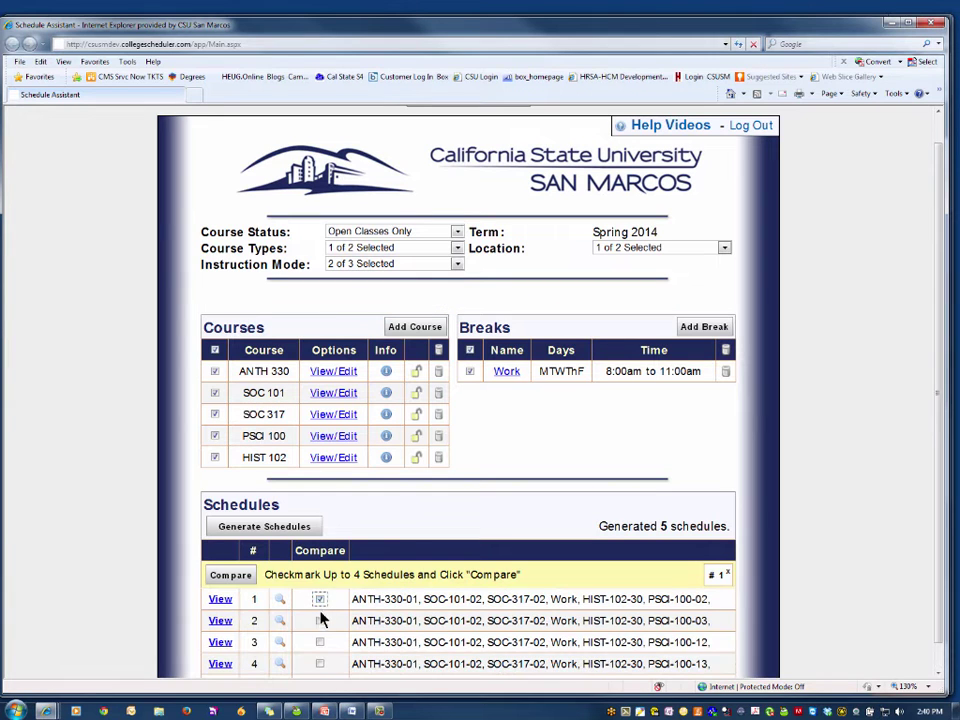
pyautogui.click(320, 621)
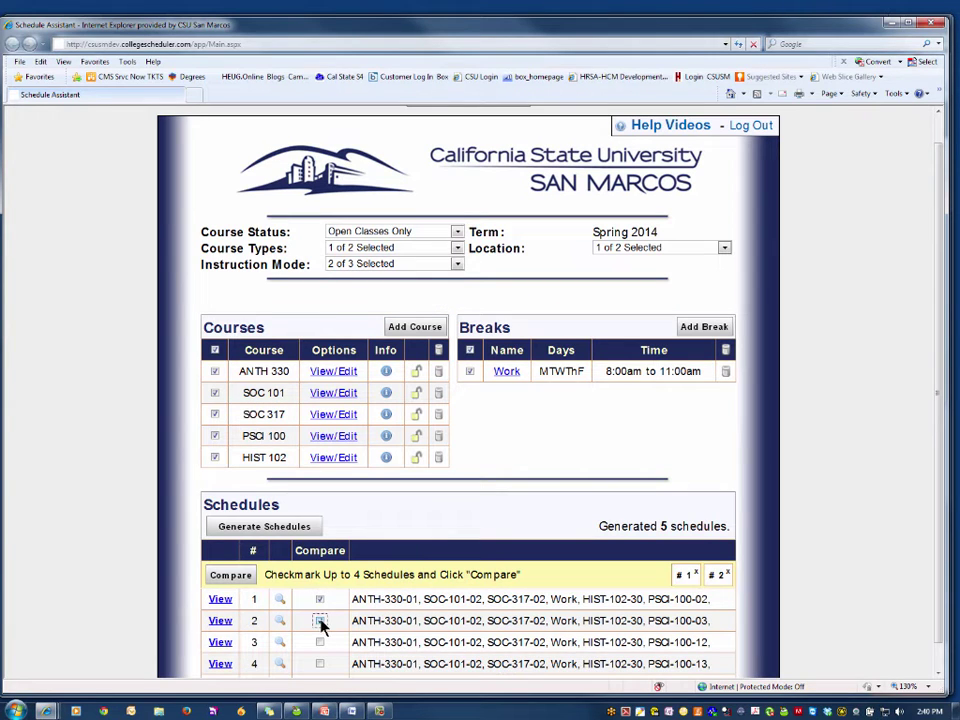
pyautogui.click(231, 576)
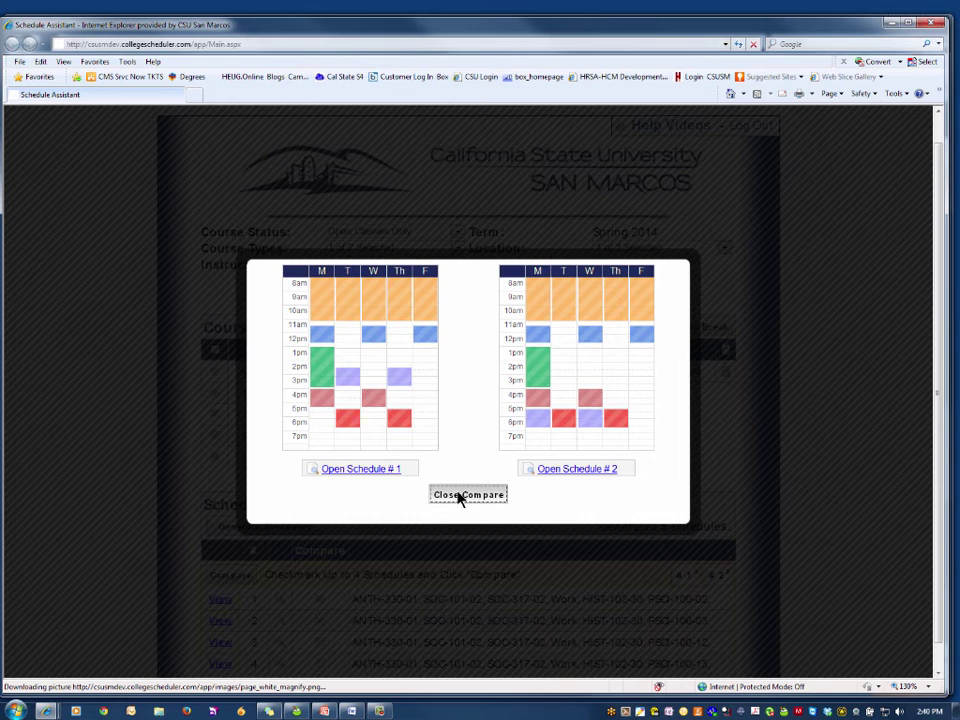
pyautogui.click(460, 496)
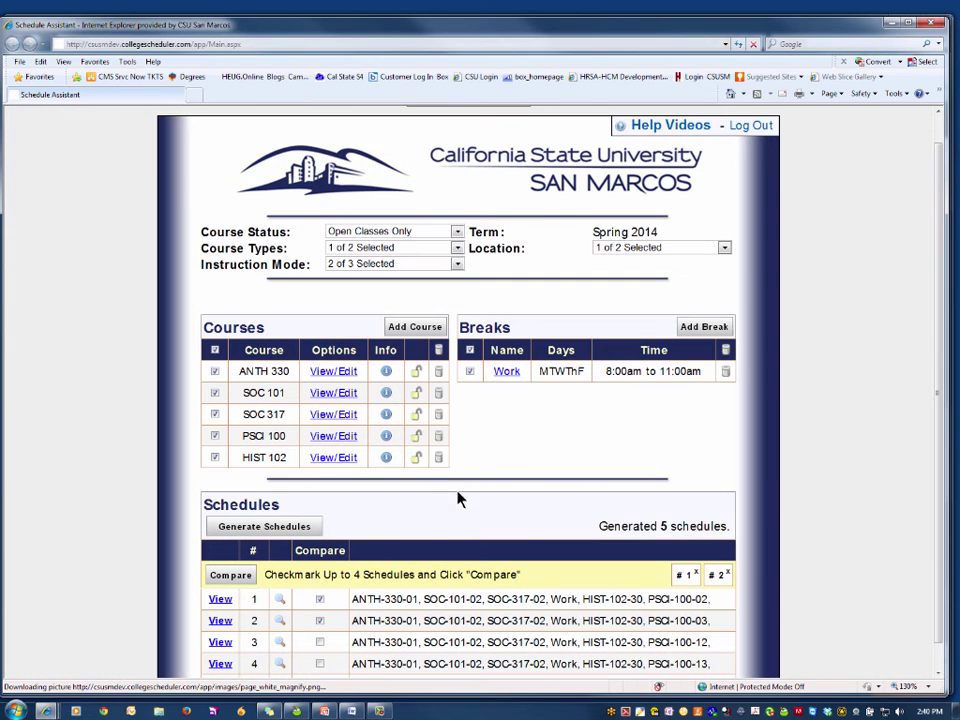
pyautogui.click(220, 599)
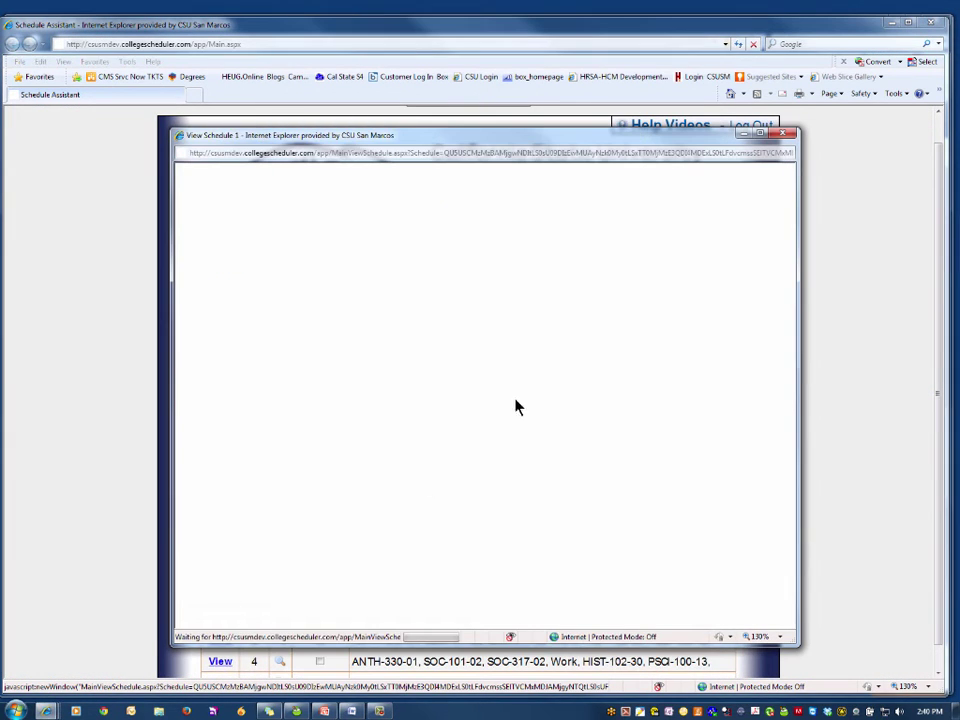
# Maximize schedule #1, scan its weekly calendar, and lock the Sociology 101 class.
pyautogui.click(759, 133)
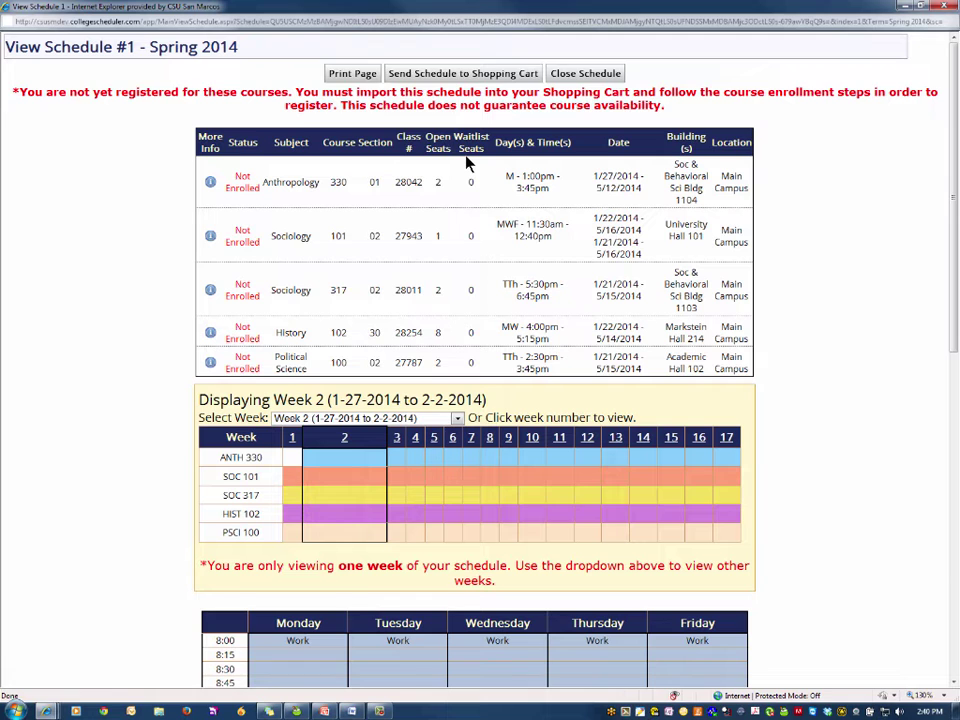
pyautogui.scroll(-6, 536, 364)
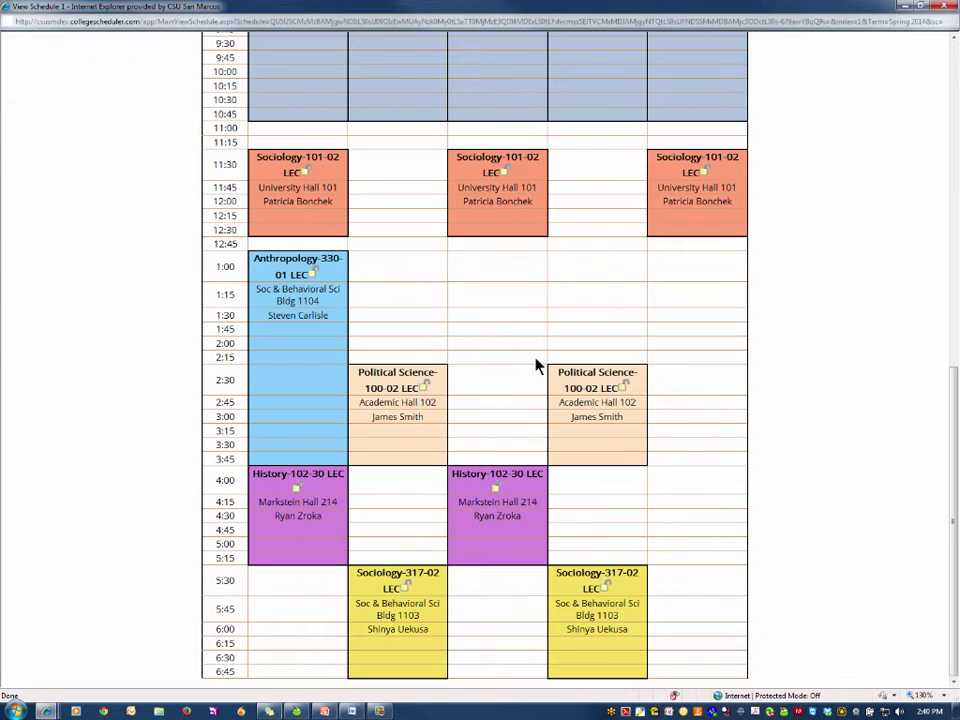
pyautogui.scroll(1, 575, 357)
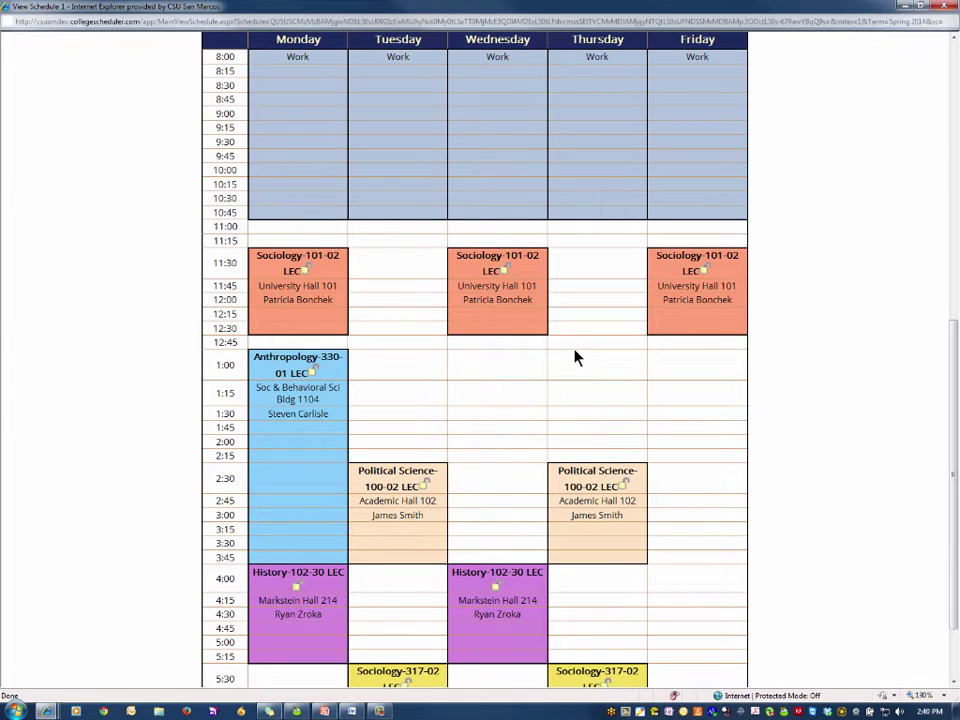
pyautogui.click(305, 276)
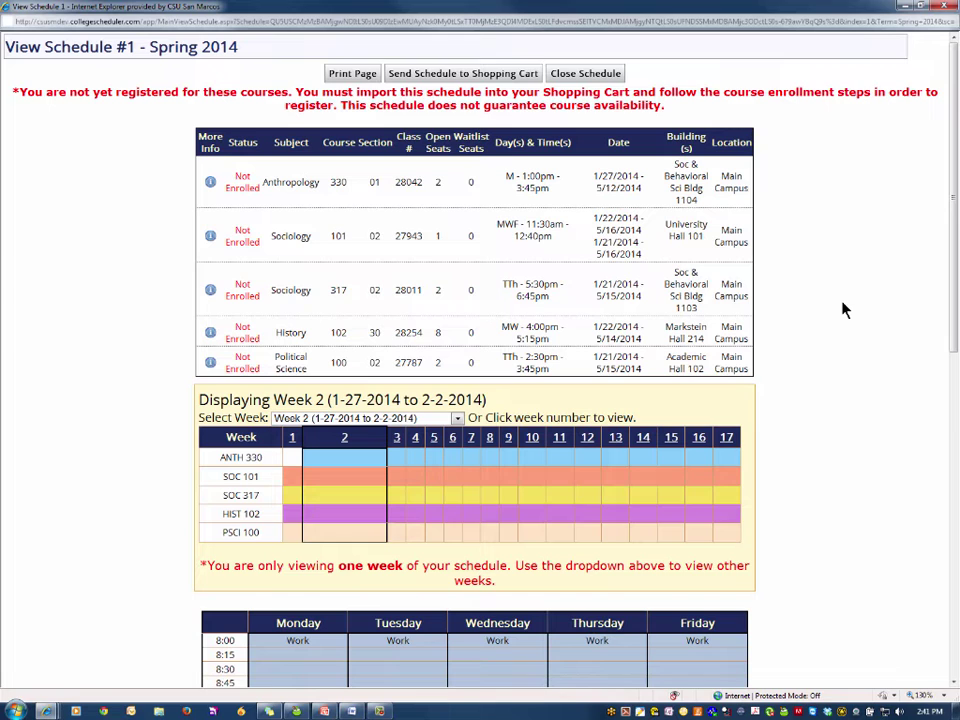
# Send schedule #1 to the shopping cart, confirm the transfer, and restore the window size.
pyautogui.click(516, 84)
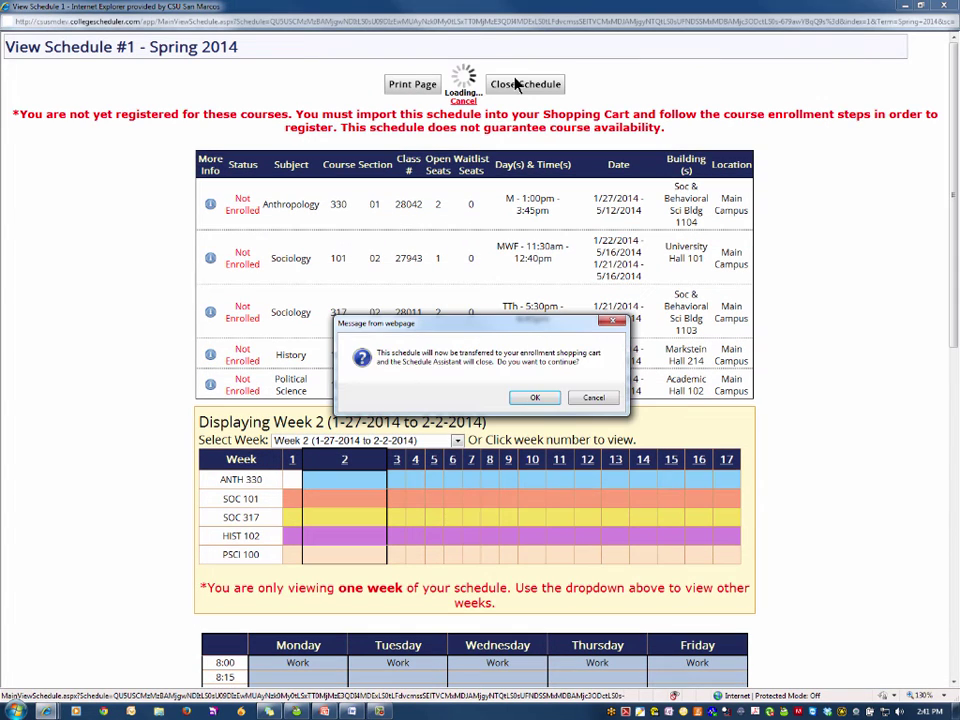
pyautogui.click(530, 398)
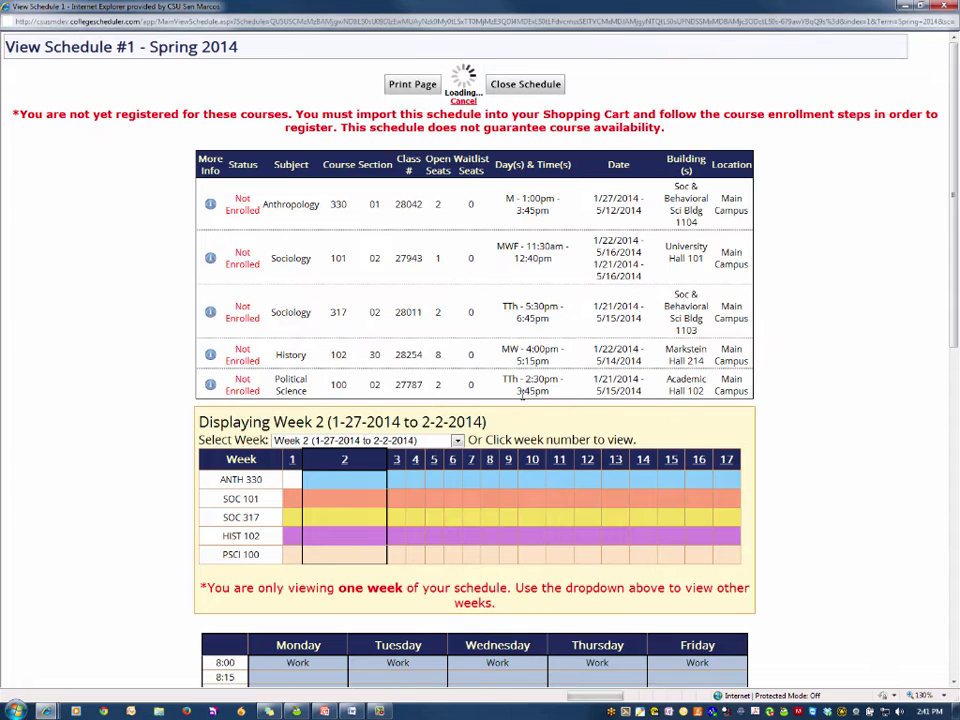
pyautogui.doubleClick(447, 8)
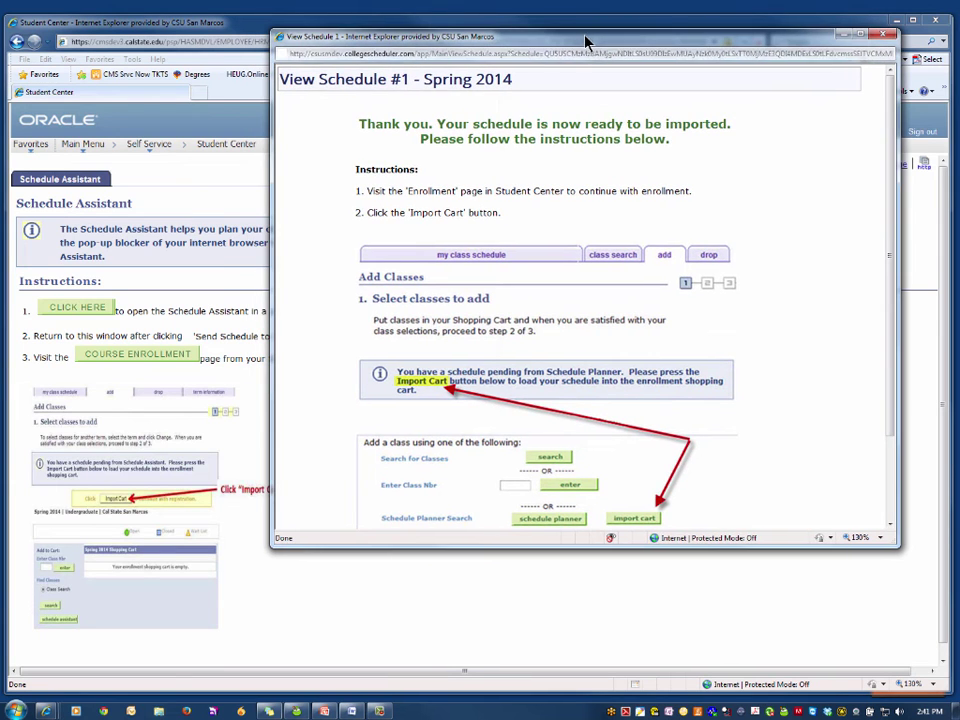
# Import the pending schedule into the enrollment cart and wait-list SOC 101-02 if it is full.
pyautogui.click(172, 358)
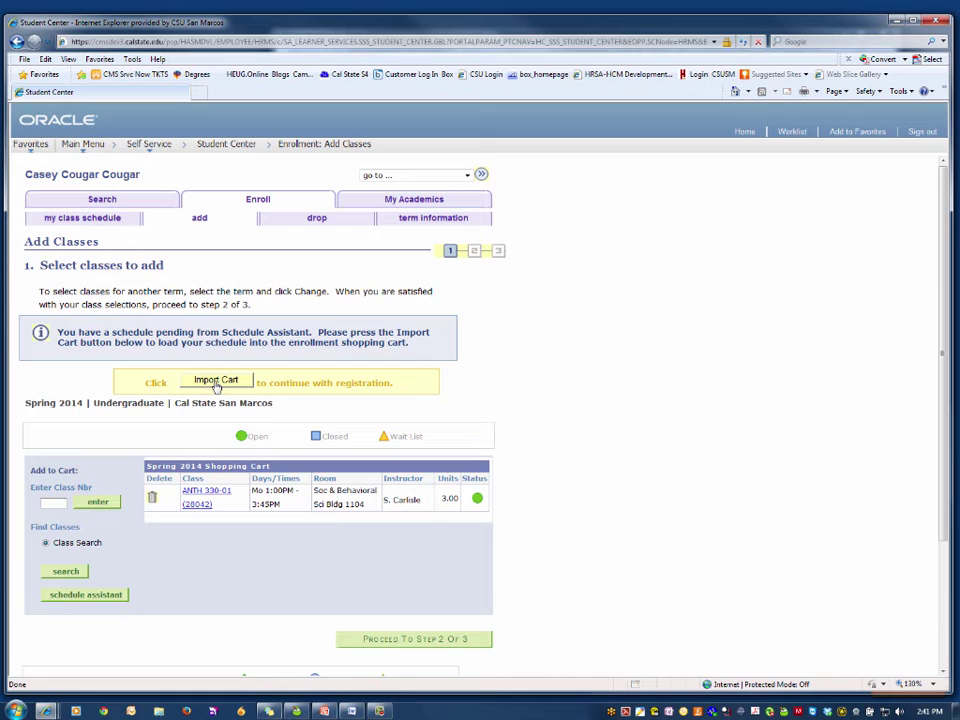
pyautogui.click(215, 385)
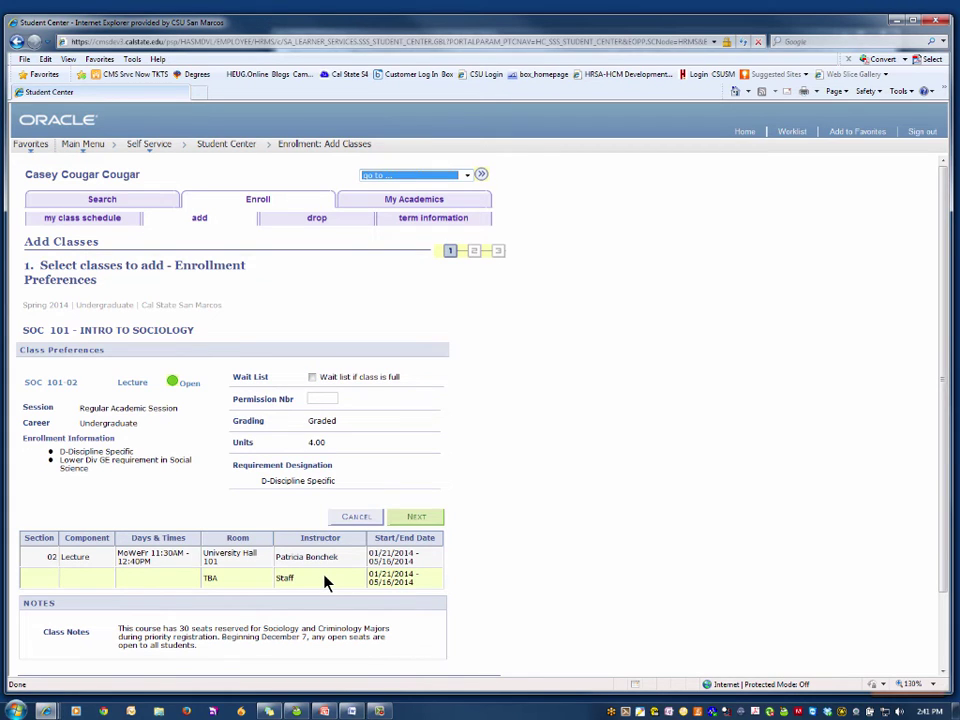
pyautogui.click(311, 378)
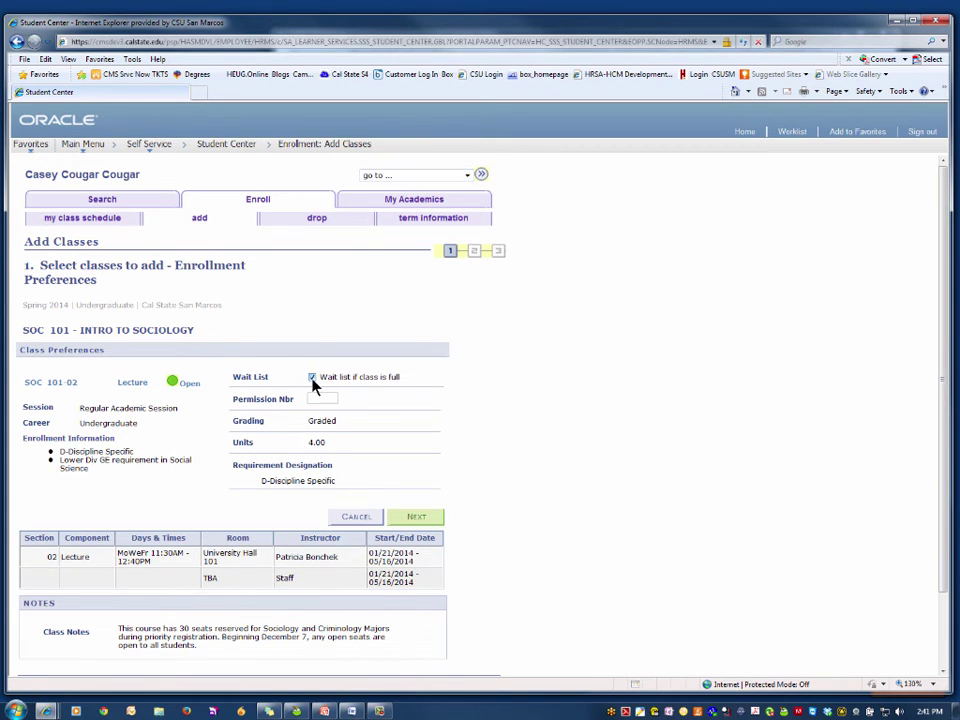
pyautogui.click(410, 517)
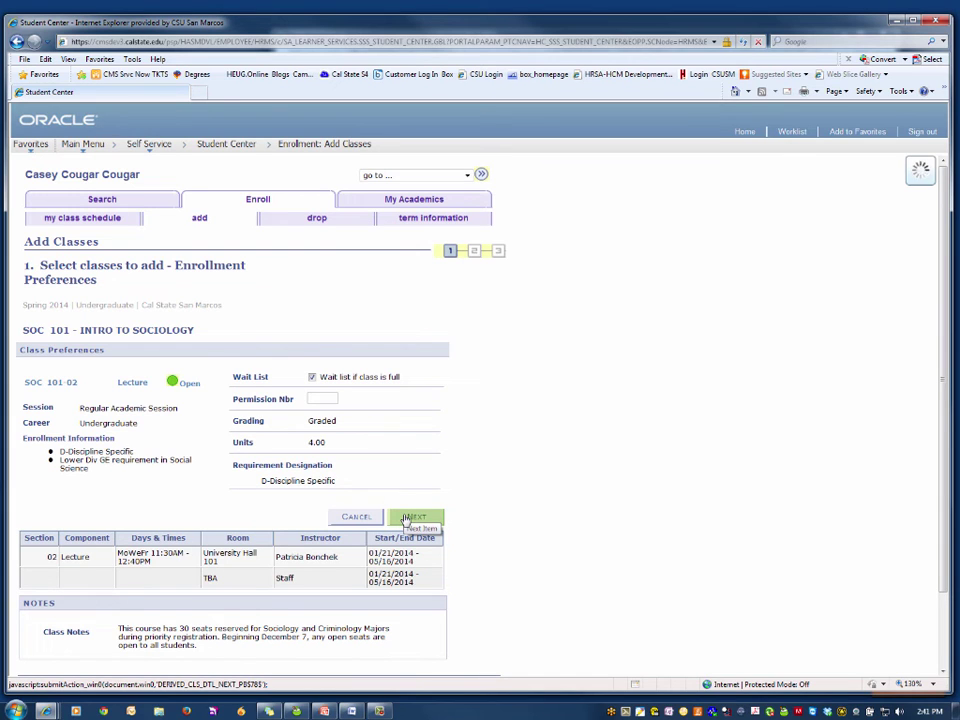
# Accept the remaining class preferences, confirm the cart classes, and finish enrolling in the five classes.
pyautogui.click(411, 519)
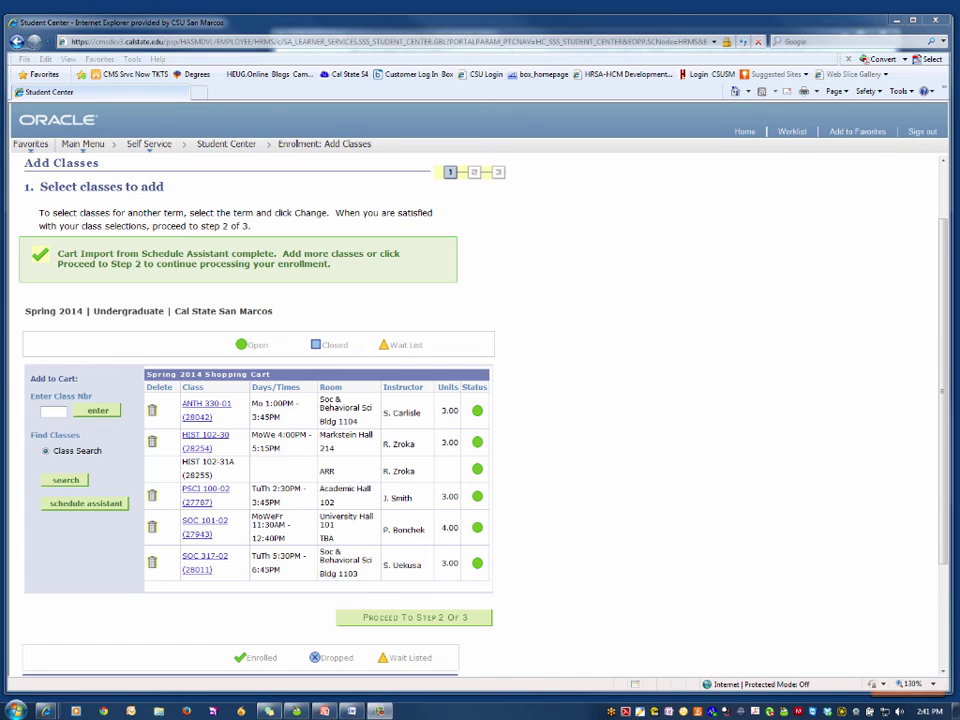
pyautogui.click(459, 620)
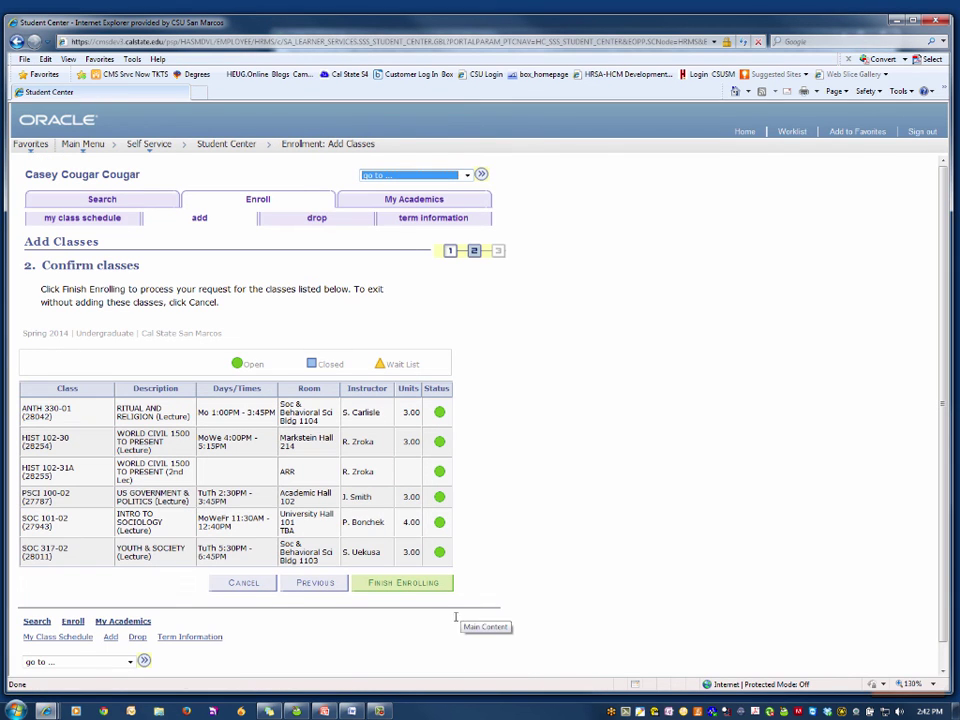
pyautogui.click(409, 588)
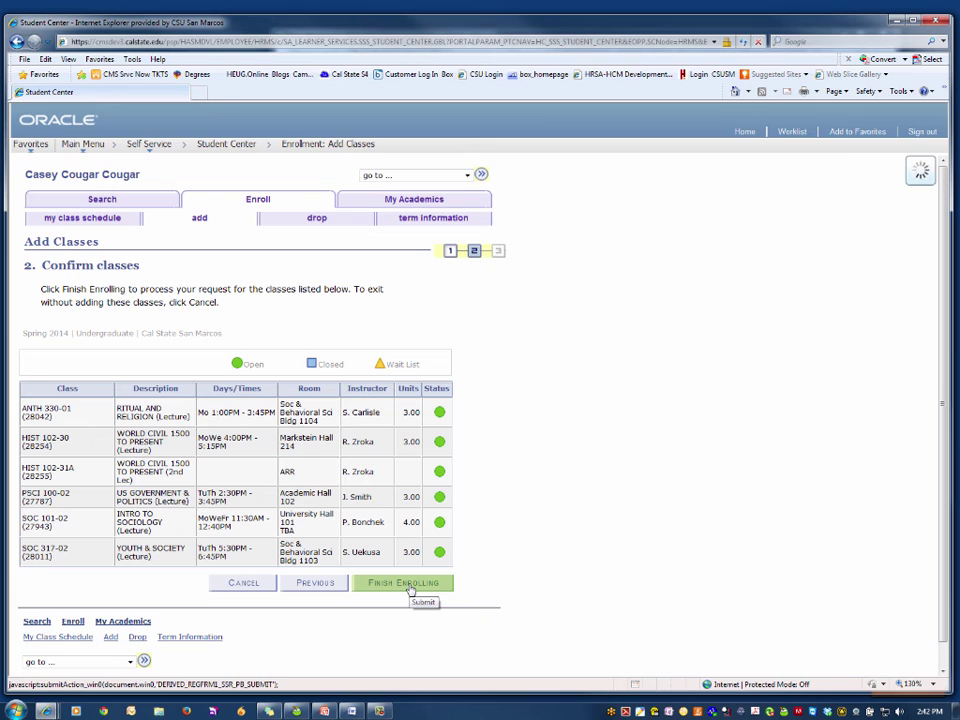